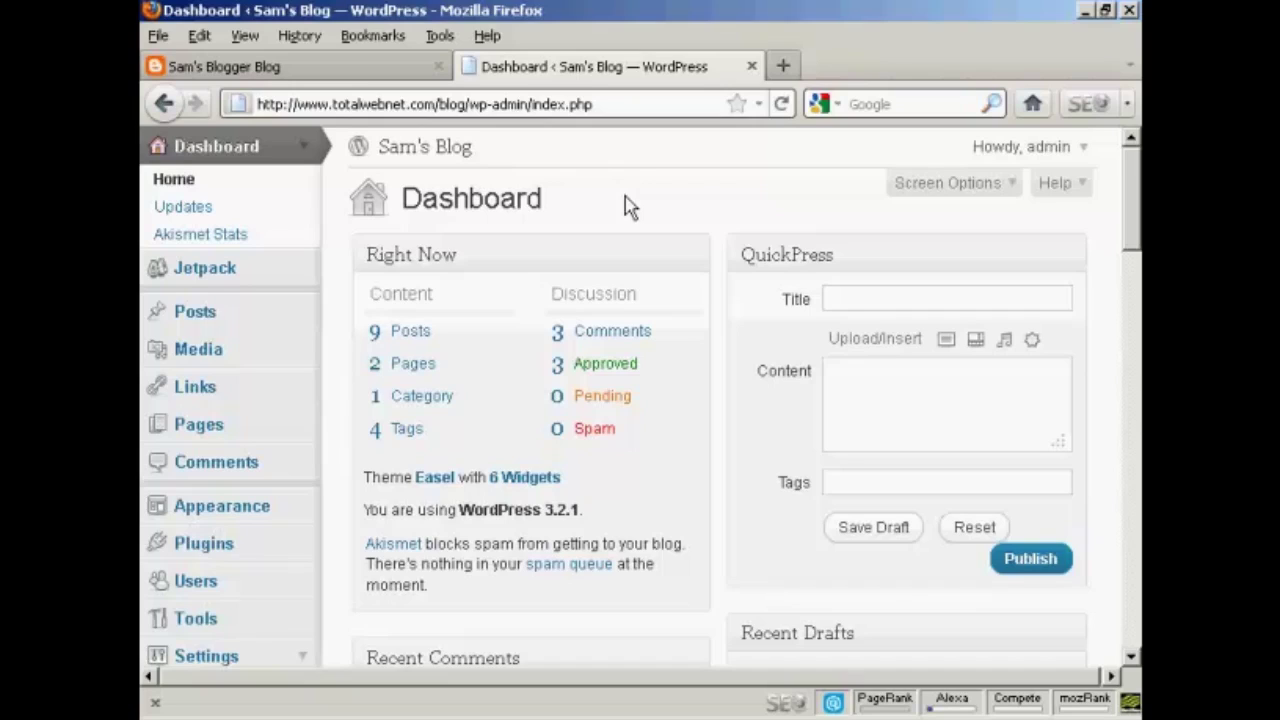
- Look over Sam's Blogger Blog tab, then return to the WordPress dashboard
{"action": "left_click", "coordinate": [336, 76]}
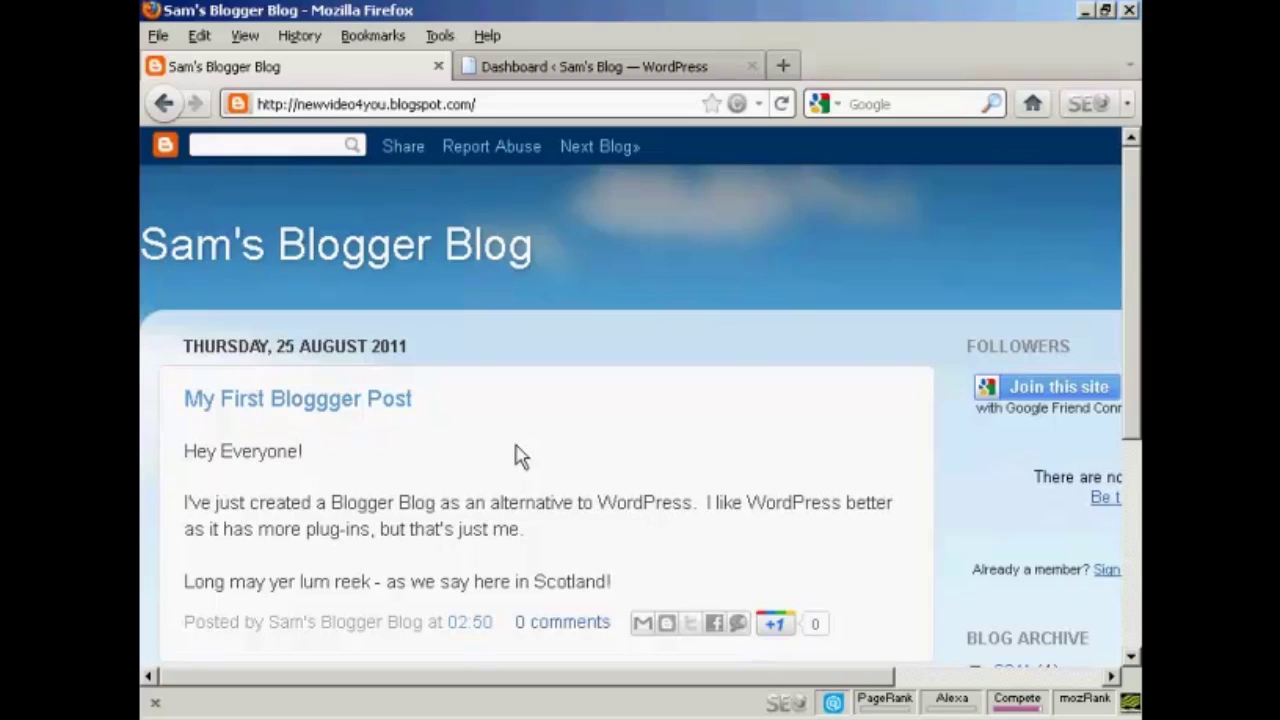
{"action": "left_click", "coordinate": [611, 68]}
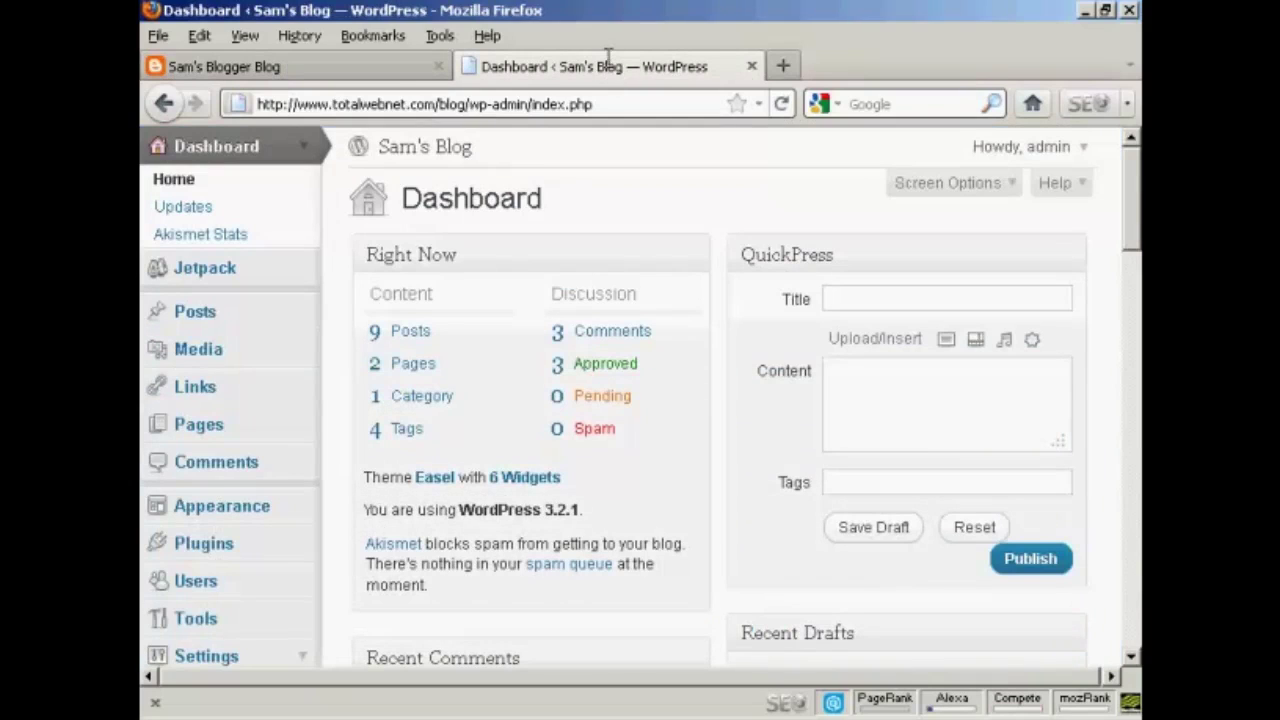
- Open Tools > Import and view the Blogger importer's details
{"action": "left_click", "coordinate": [205, 628]}
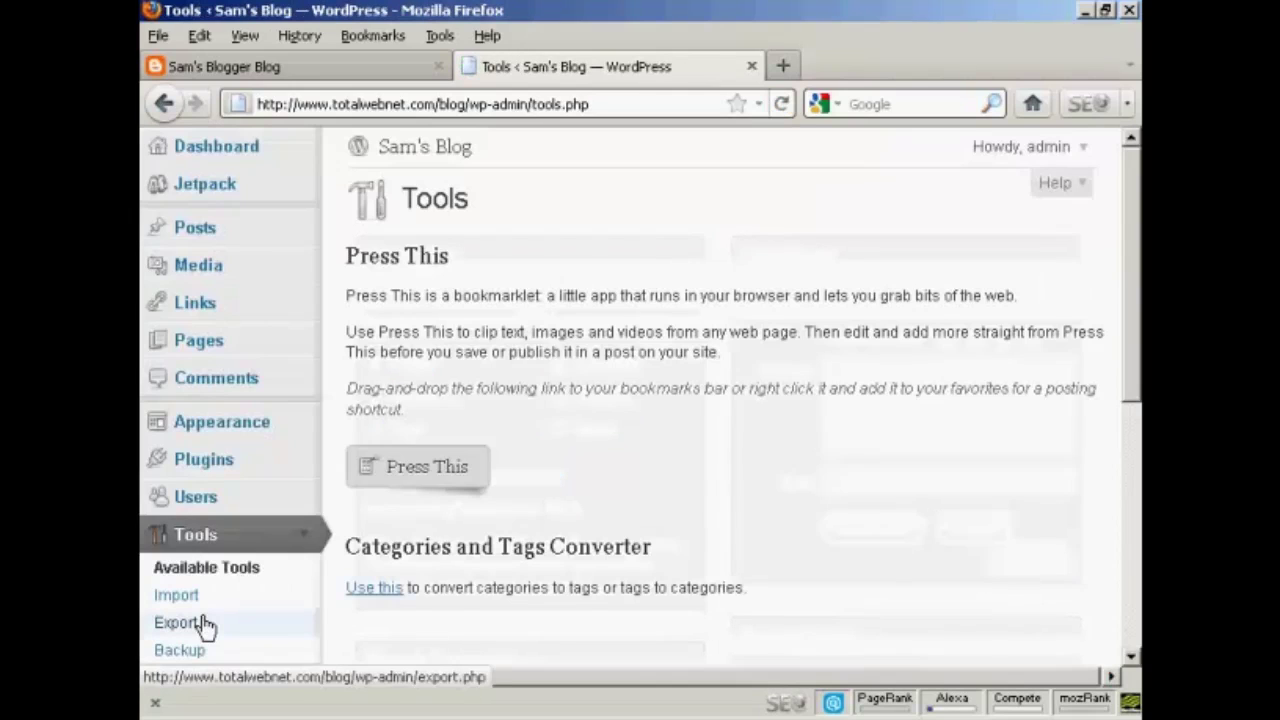
{"action": "left_click", "coordinate": [187, 608]}
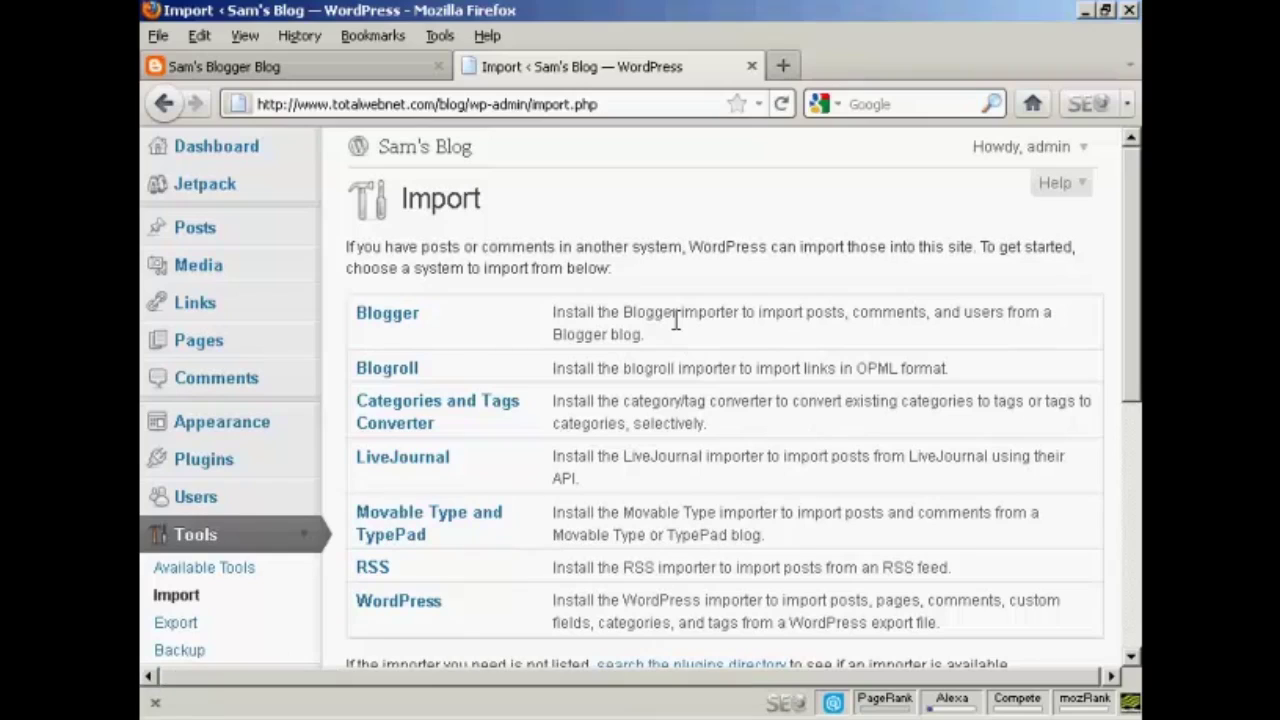
{"action": "left_click", "coordinate": [389, 318]}
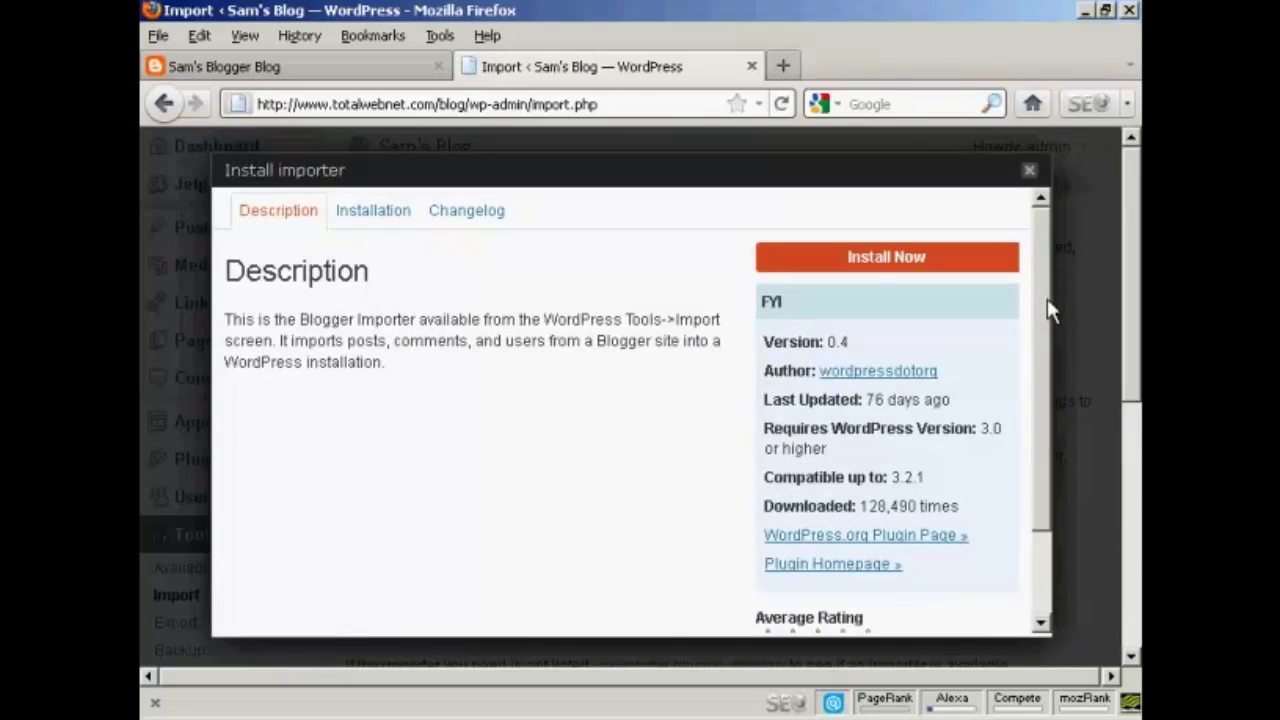
- Read through the Blogger importer details, close them, and go to the Plugins list
{"action": "scroll", "coordinate": [1047, 362], "scroll_direction": "down", "scroll_amount": 2}
{"action": "scroll", "coordinate": [1040, 374], "scroll_direction": "down", "scroll_amount": 1}
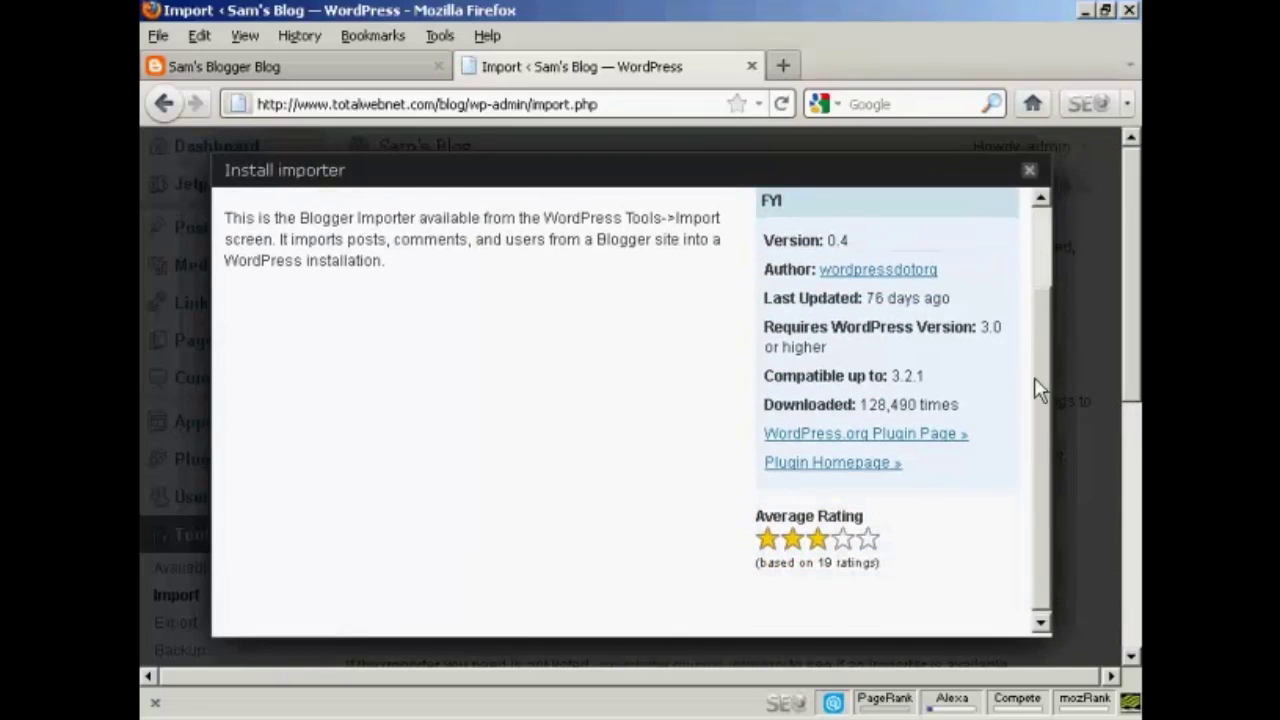
{"action": "scroll", "coordinate": [1038, 320], "scroll_direction": "up", "scroll_amount": 3}
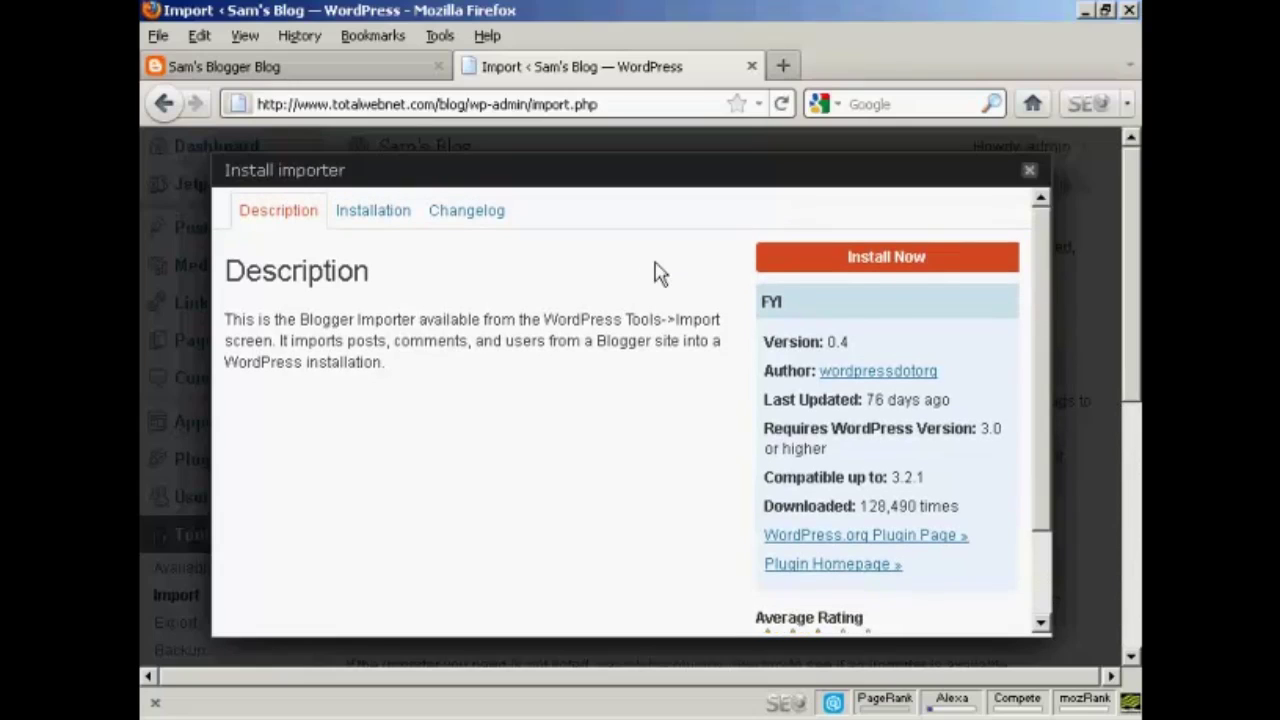
{"action": "left_click", "coordinate": [1028, 172]}
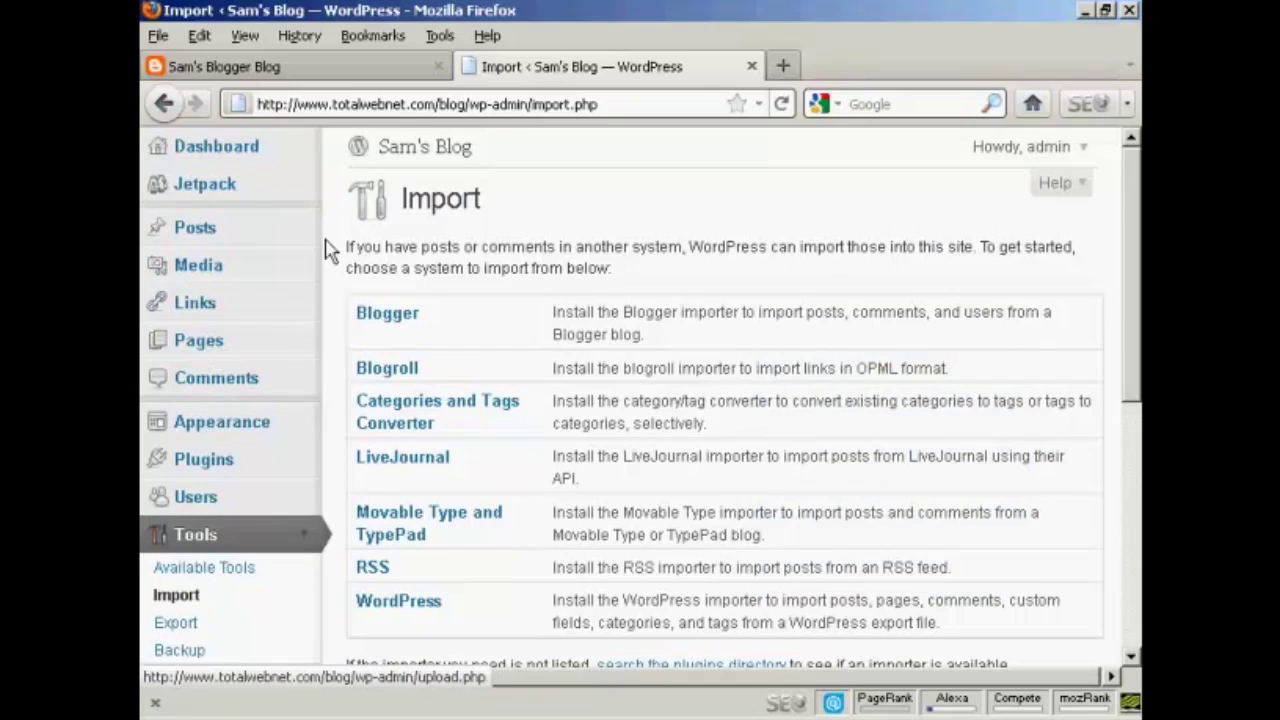
{"action": "left_click", "coordinate": [210, 467]}
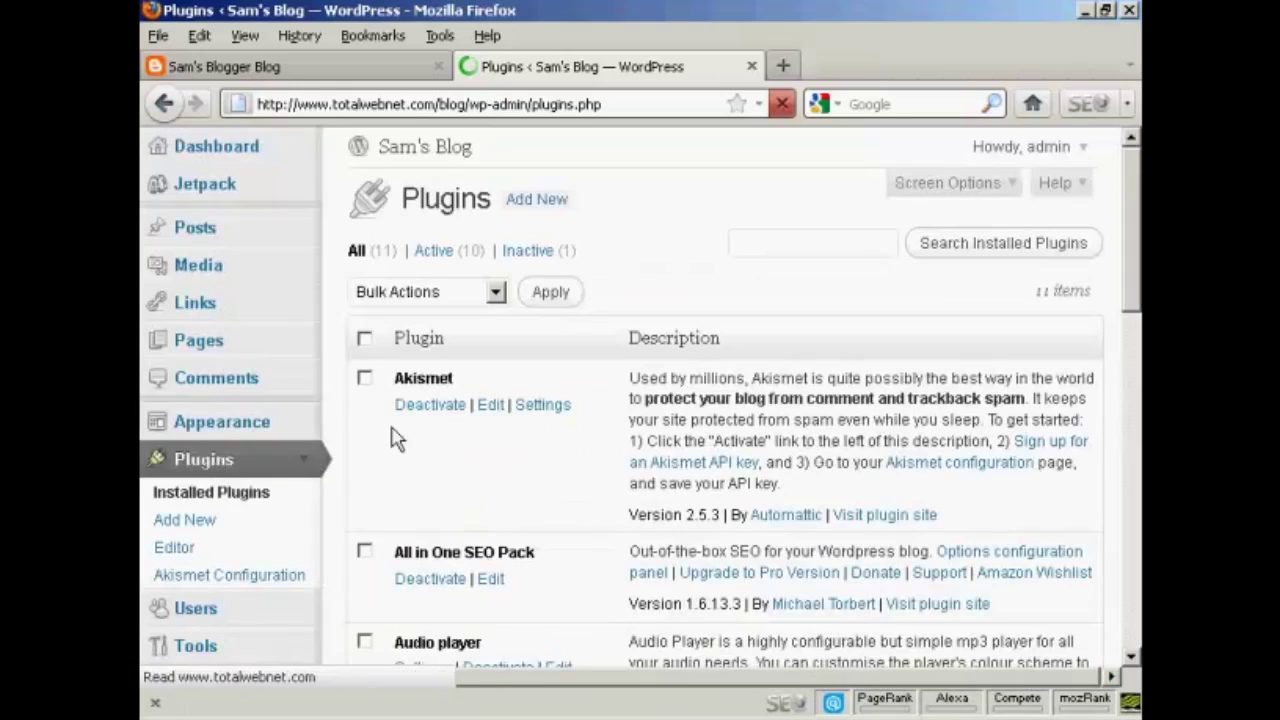
- Search the Add New plugin directory for 'import blogger'
{"action": "left_click", "coordinate": [538, 200]}
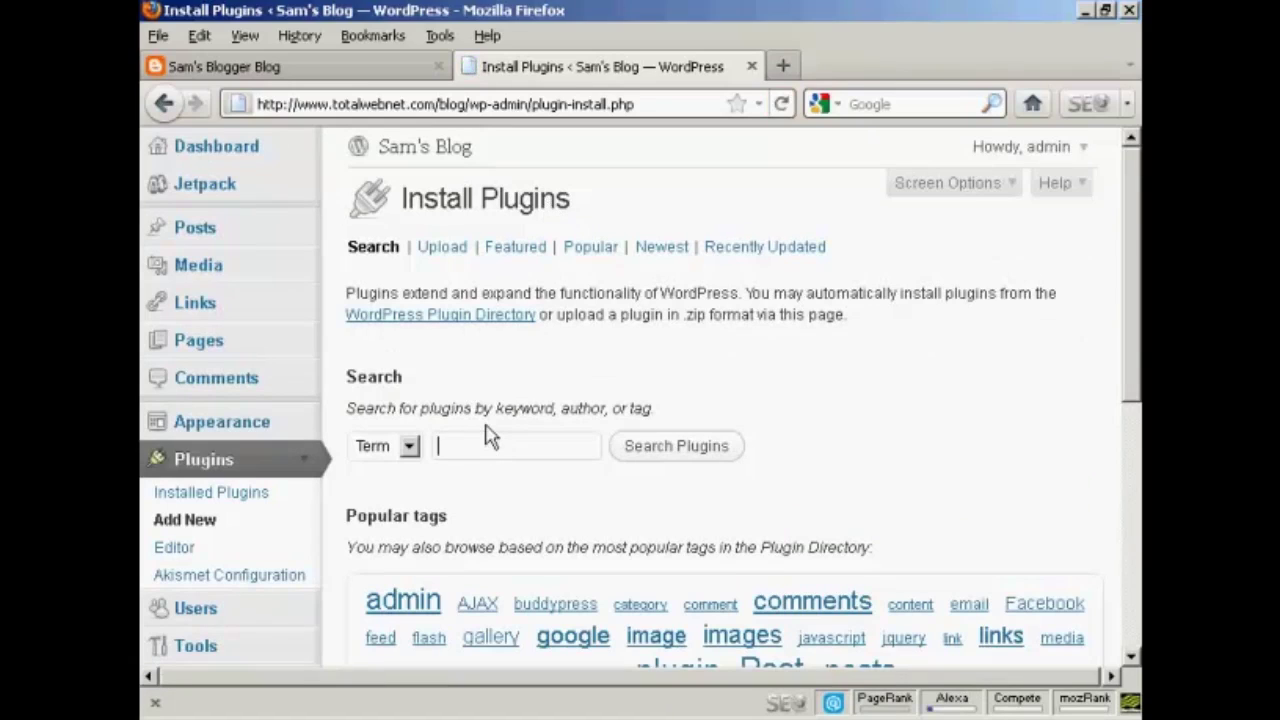
{"action": "type", "text": "import blogger"}
{"action": "left_click", "coordinate": [695, 450]}
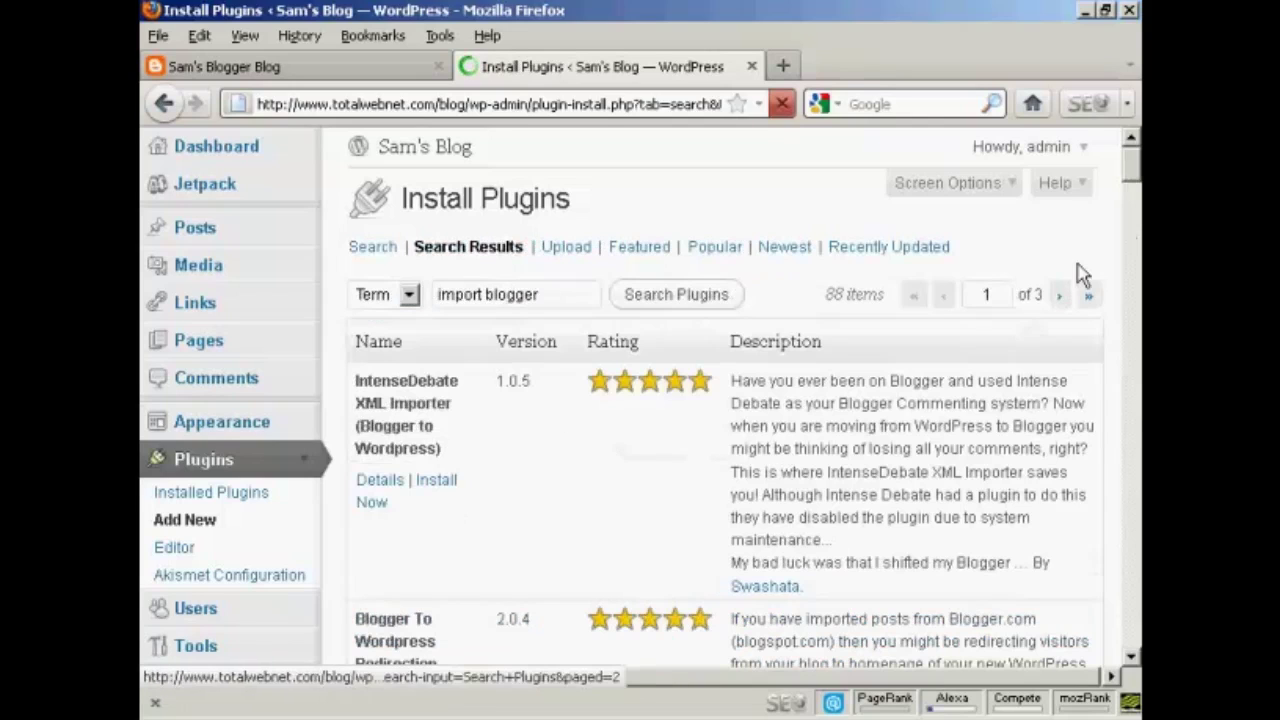
{"action": "left_click_drag", "start_coordinate": [1128, 180], "coordinate": [1135, 210]}
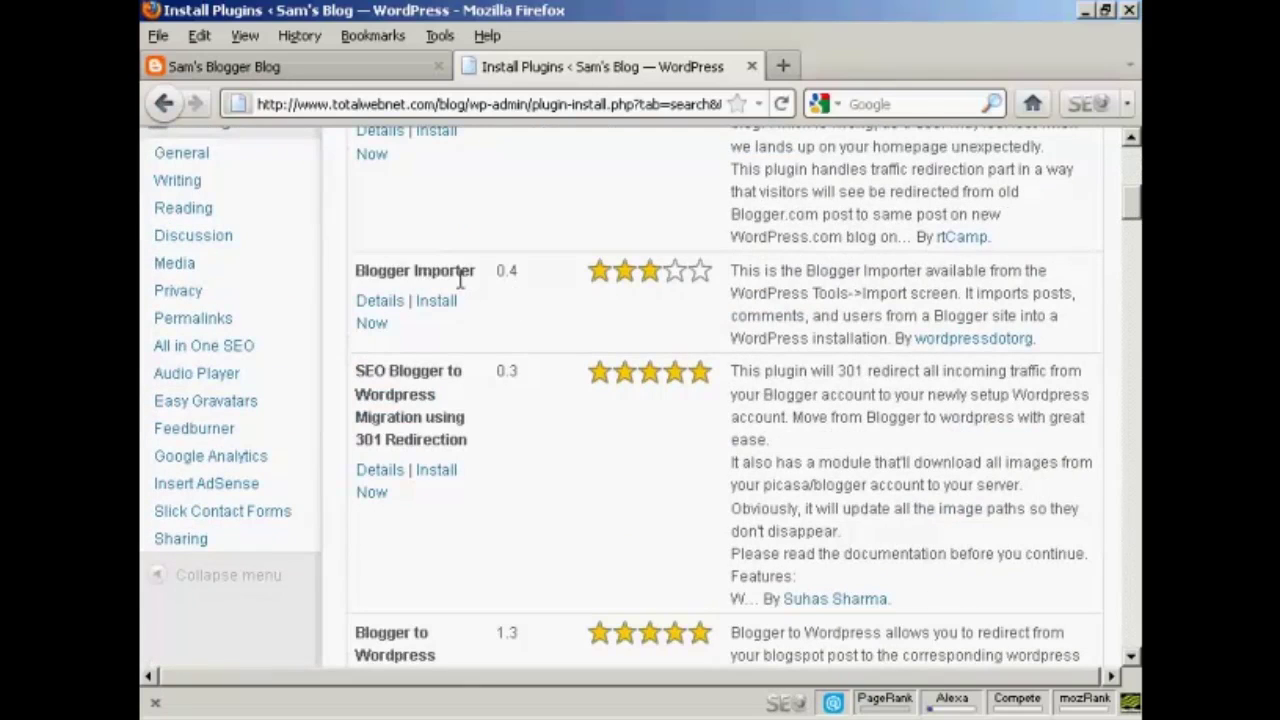
- Install and activate Blogger Importer 0.4, then switch to the Blogger tab
{"action": "left_click", "coordinate": [442, 306]}
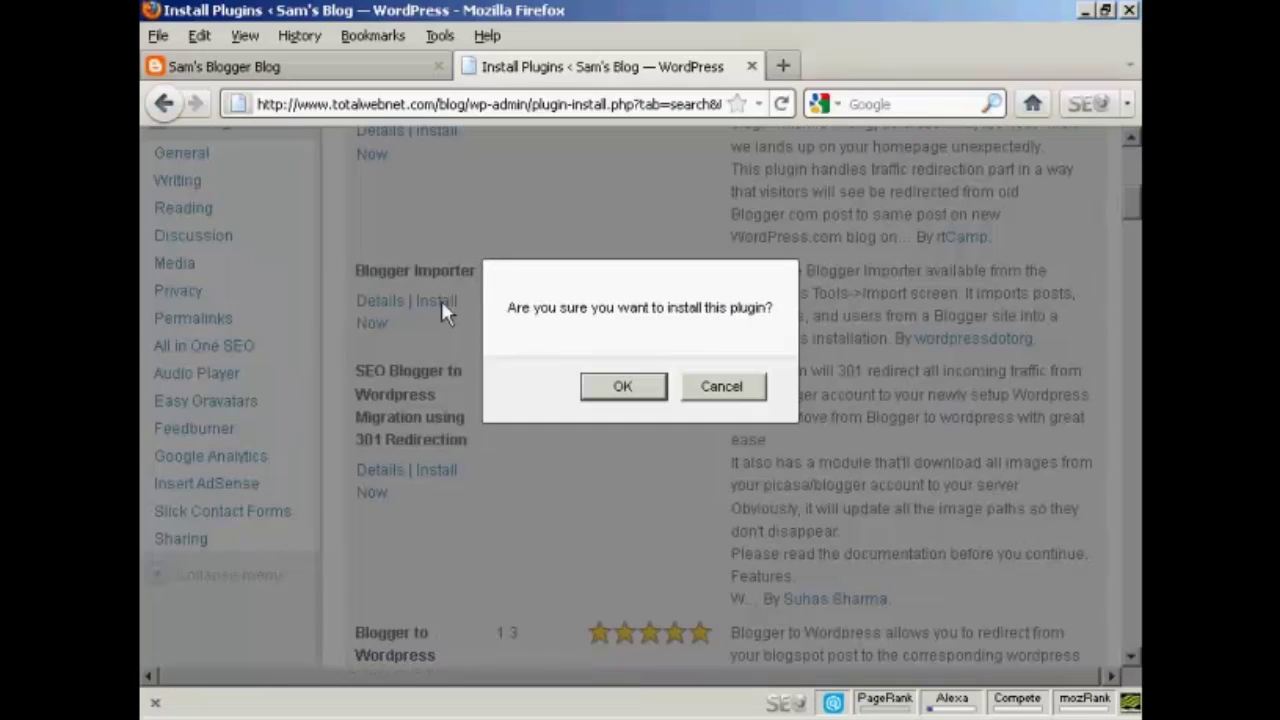
{"action": "left_click", "coordinate": [620, 390]}
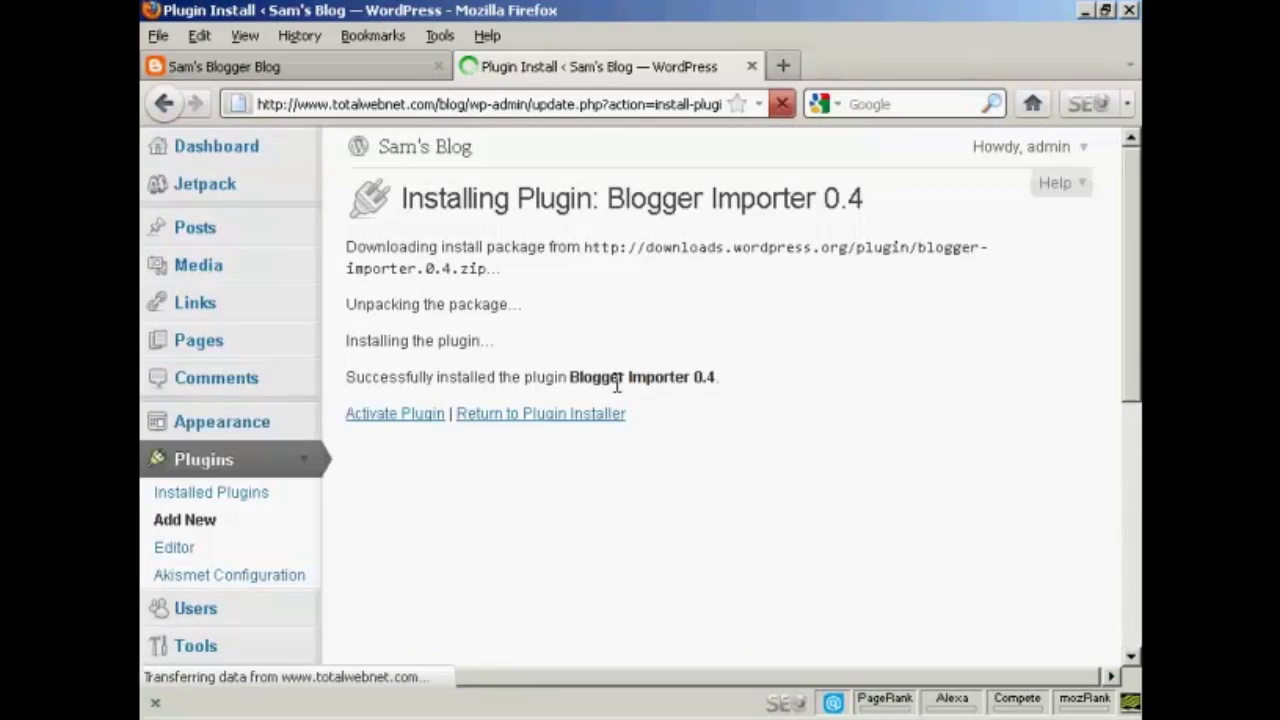
{"action": "left_click", "coordinate": [414, 422]}
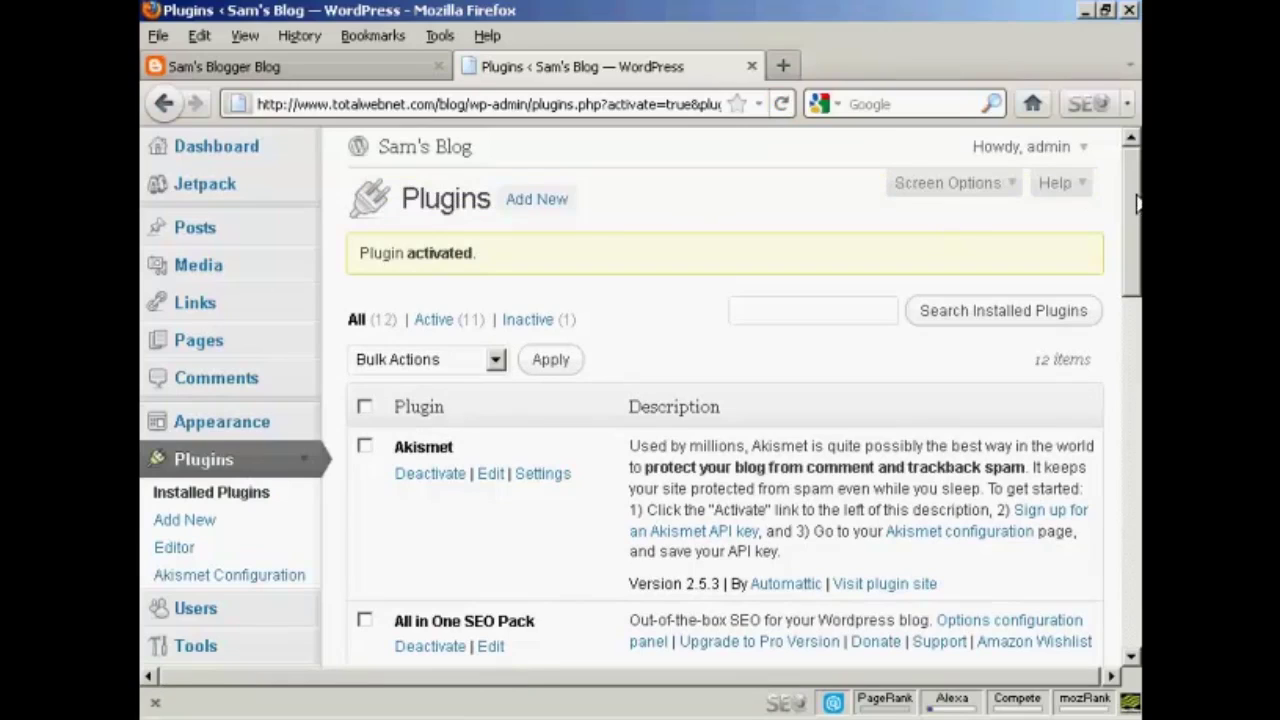
{"action": "left_click", "coordinate": [327, 78]}
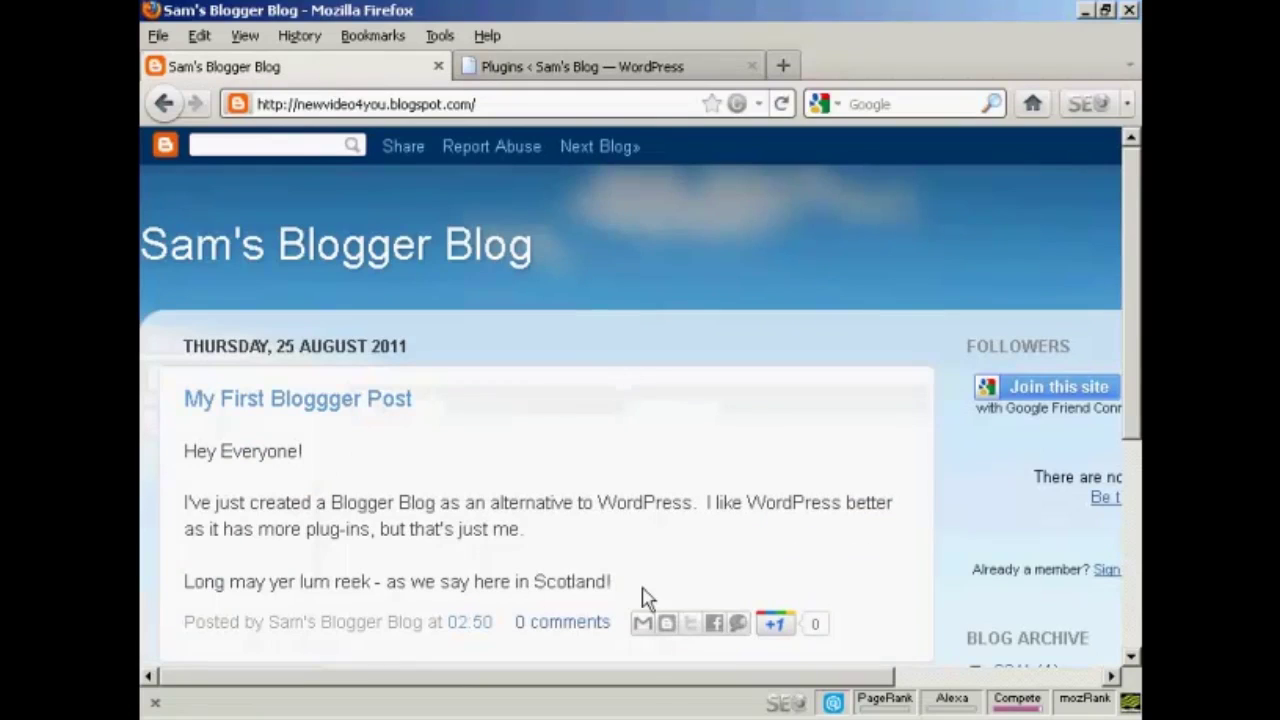
- Open the Blogger sign-in page and fill in the account's e-mail and password
{"action": "left_click_drag", "start_coordinate": [735, 680], "coordinate": [1030, 688]}
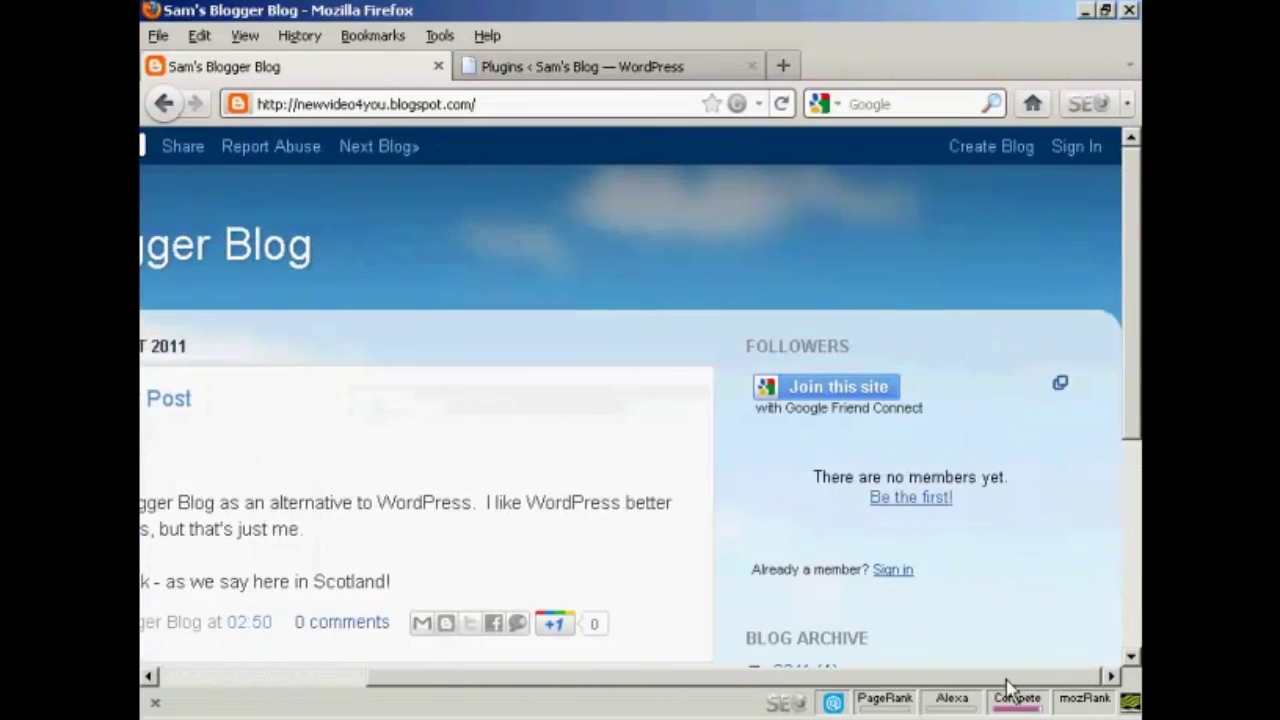
{"action": "left_click", "coordinate": [1076, 148]}
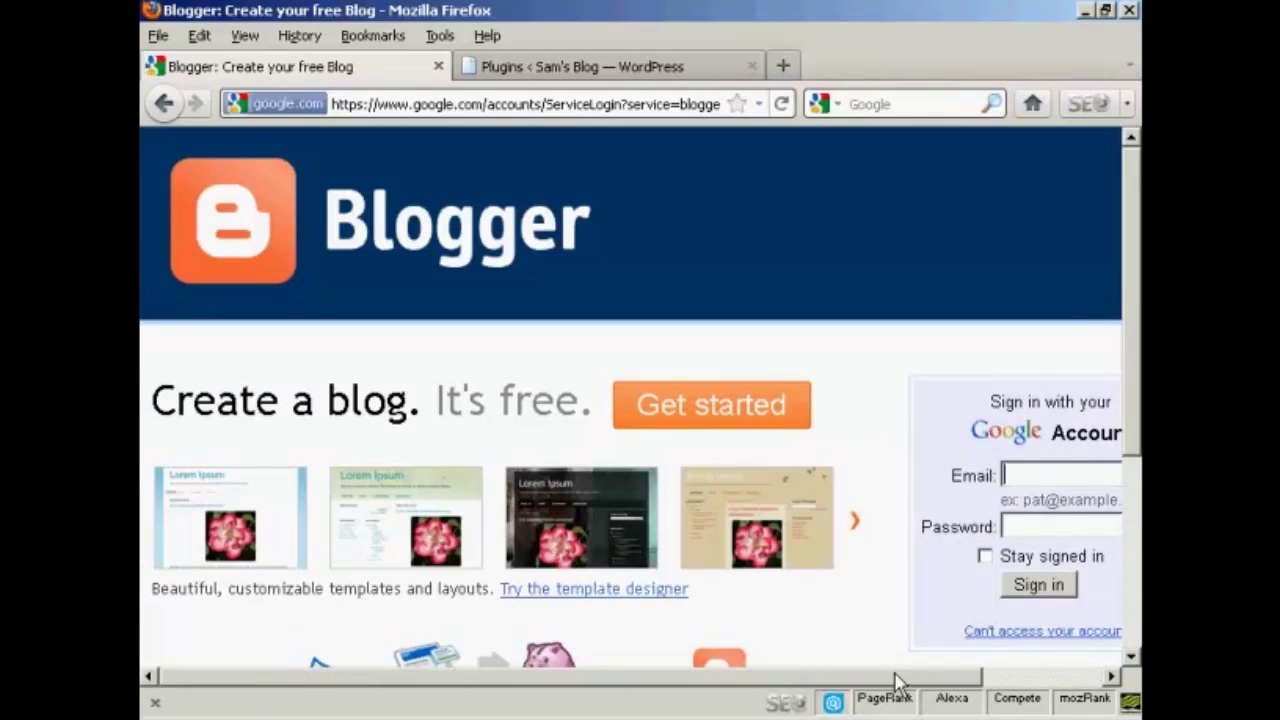
{"action": "left_click_drag", "start_coordinate": [895, 679], "coordinate": [1051, 680]}
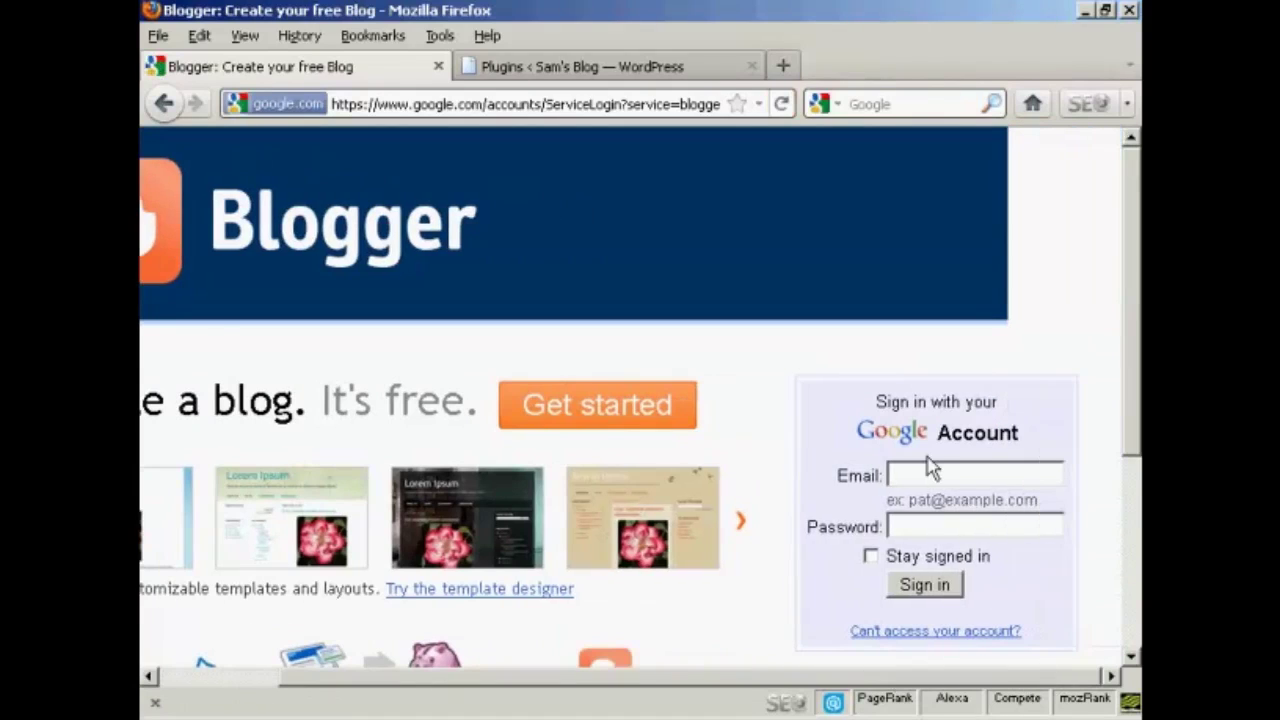
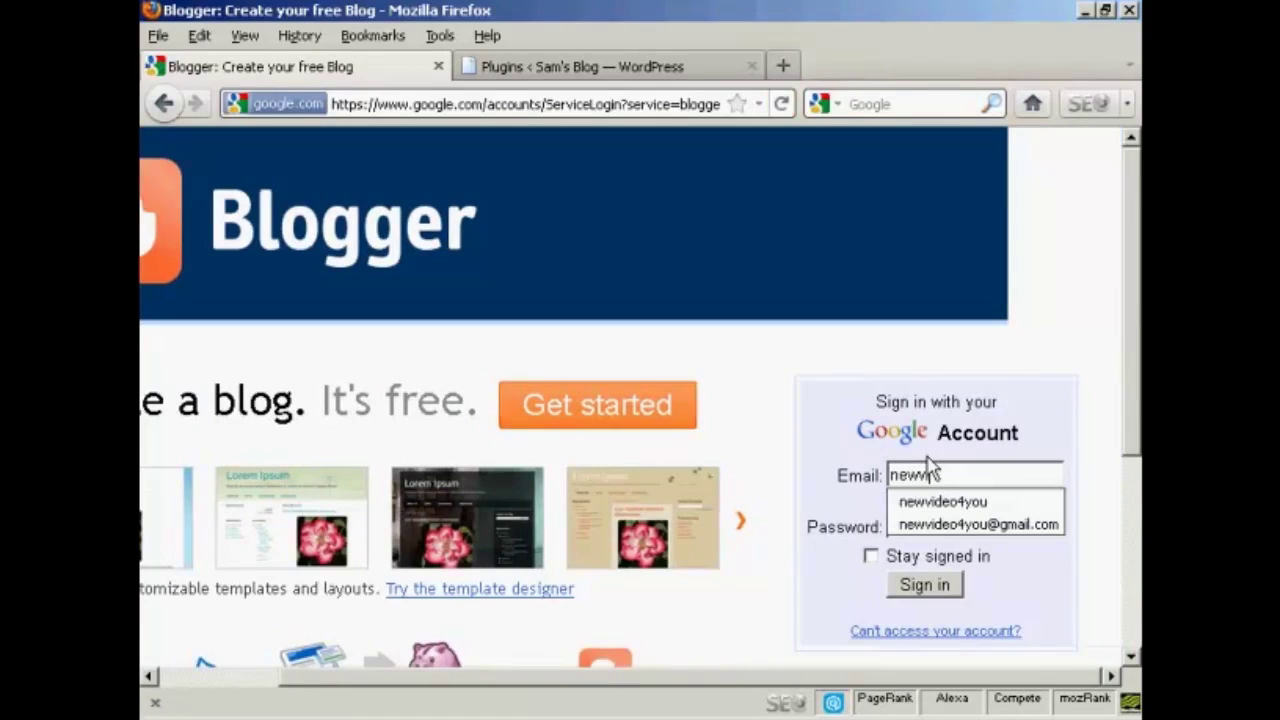
{"action": "left_click", "coordinate": [1006, 524]}
- Sign in, dismiss the Template Designer announcement, and return to the WordPress Plugins tab
{"action": "left_click", "coordinate": [930, 588]}
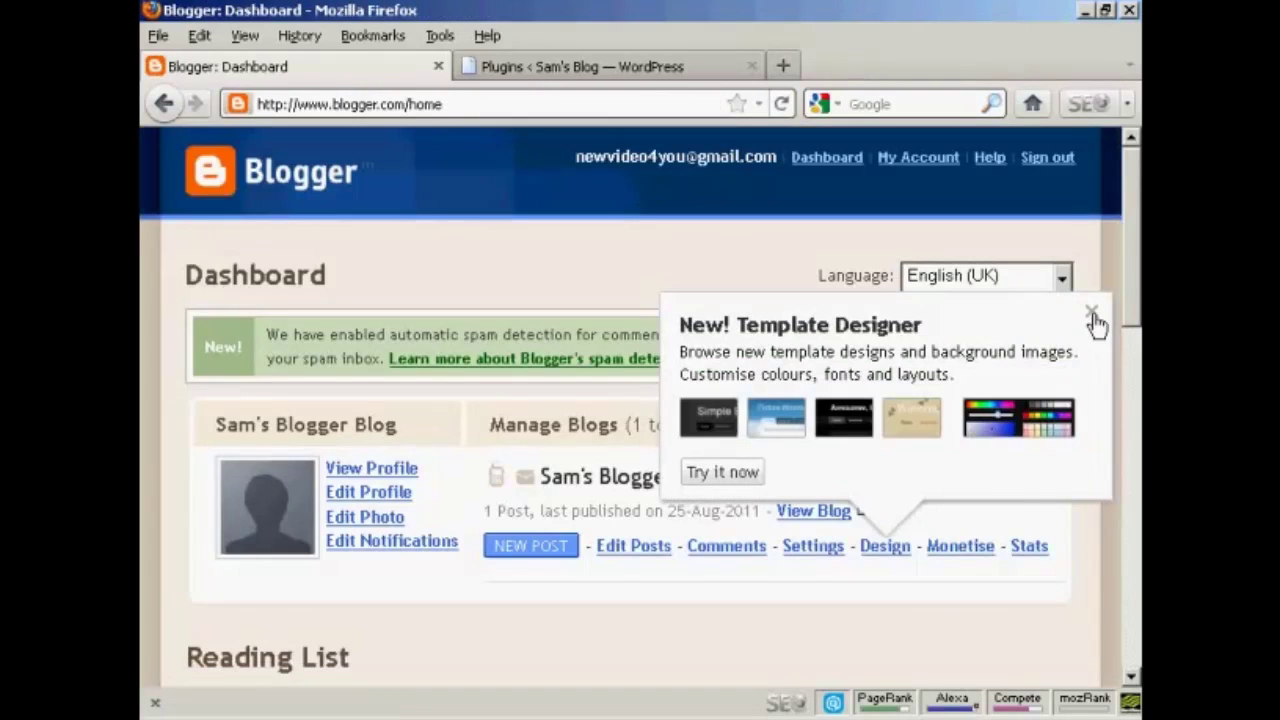
{"action": "left_click", "coordinate": [1092, 314]}
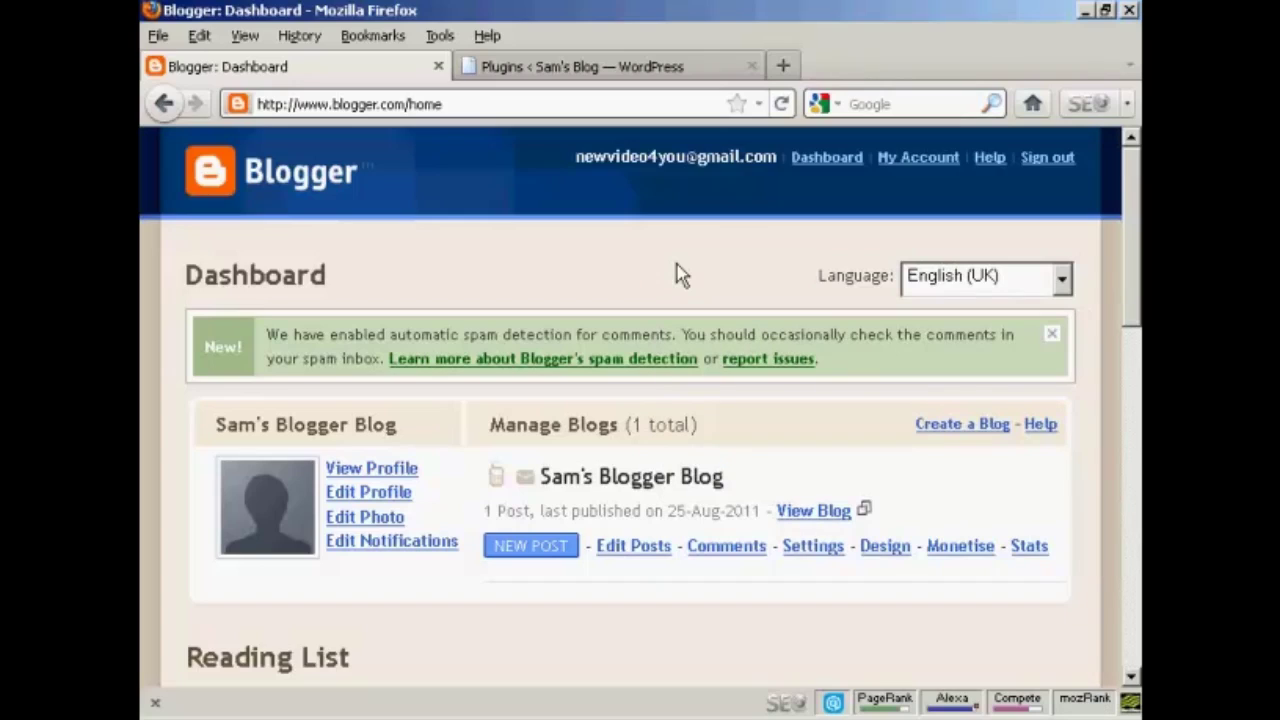
{"action": "left_click", "coordinate": [657, 68]}
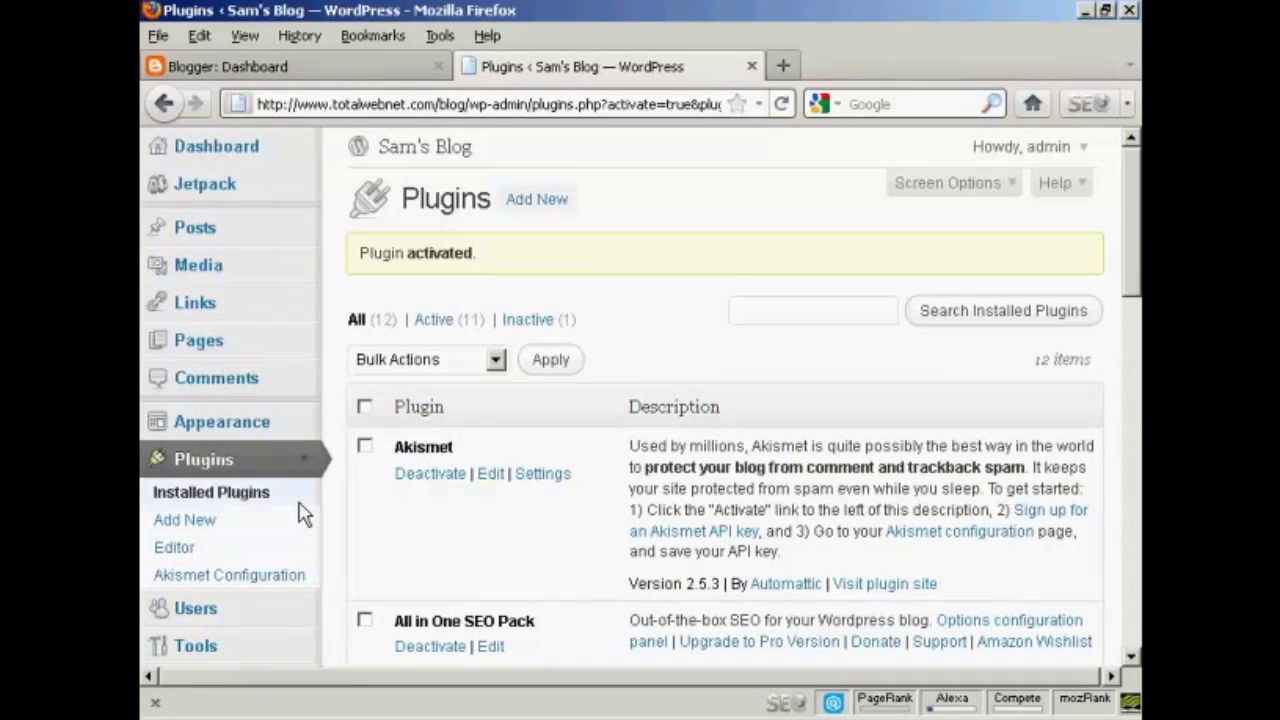
- Choose Blogger under Tools > Import and authorize WordPress to access the Blogger account
{"action": "scroll", "coordinate": [380, 517], "scroll_direction": "down", "scroll_amount": 3}
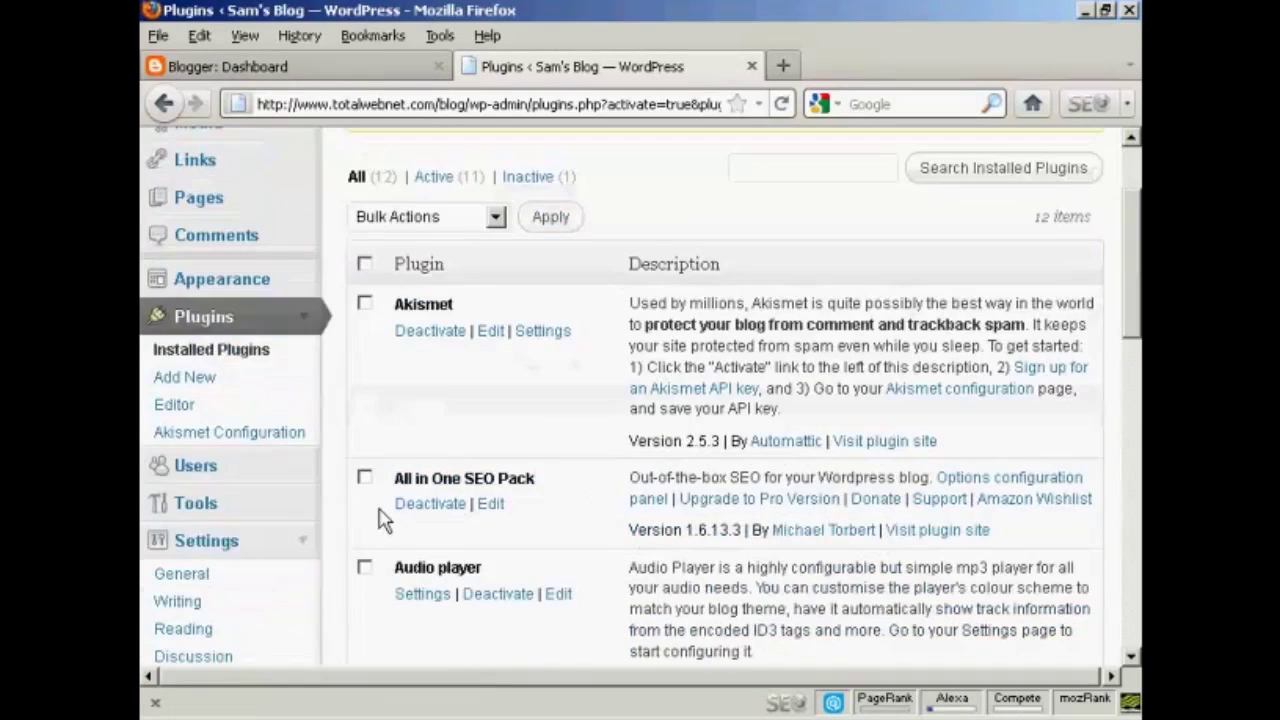
{"action": "left_click", "coordinate": [196, 504]}
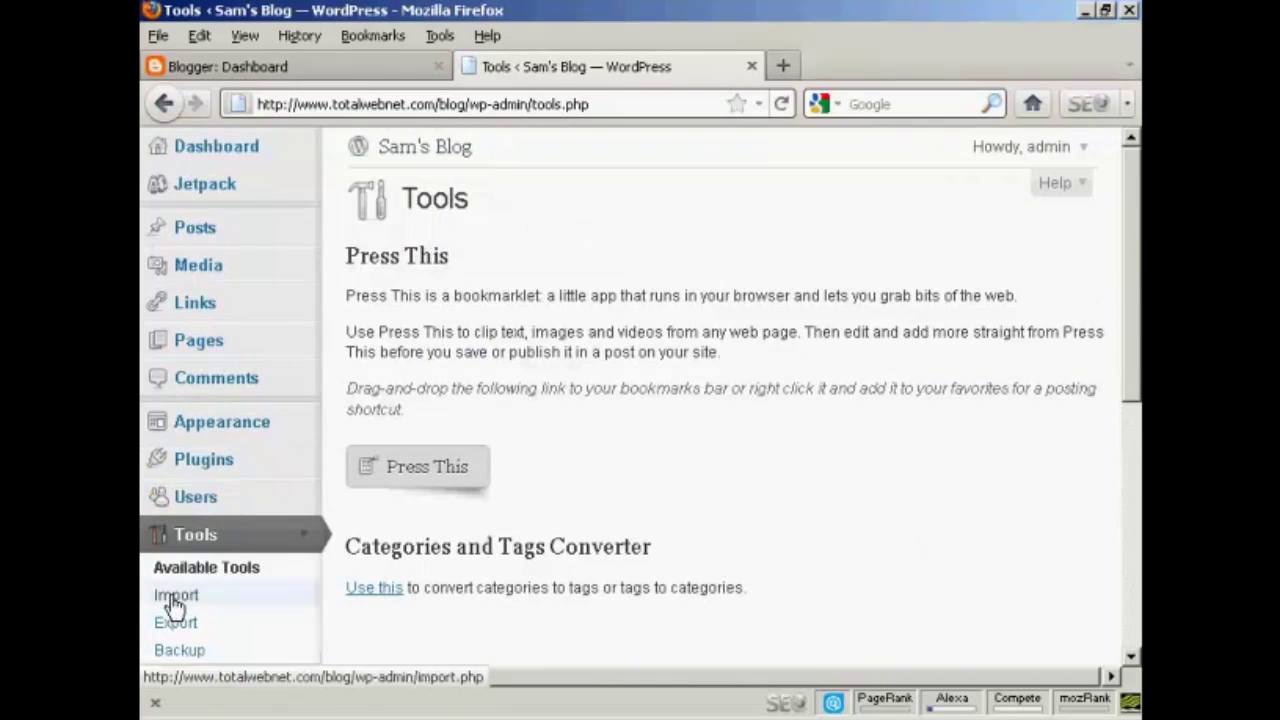
{"action": "left_click", "coordinate": [173, 600]}
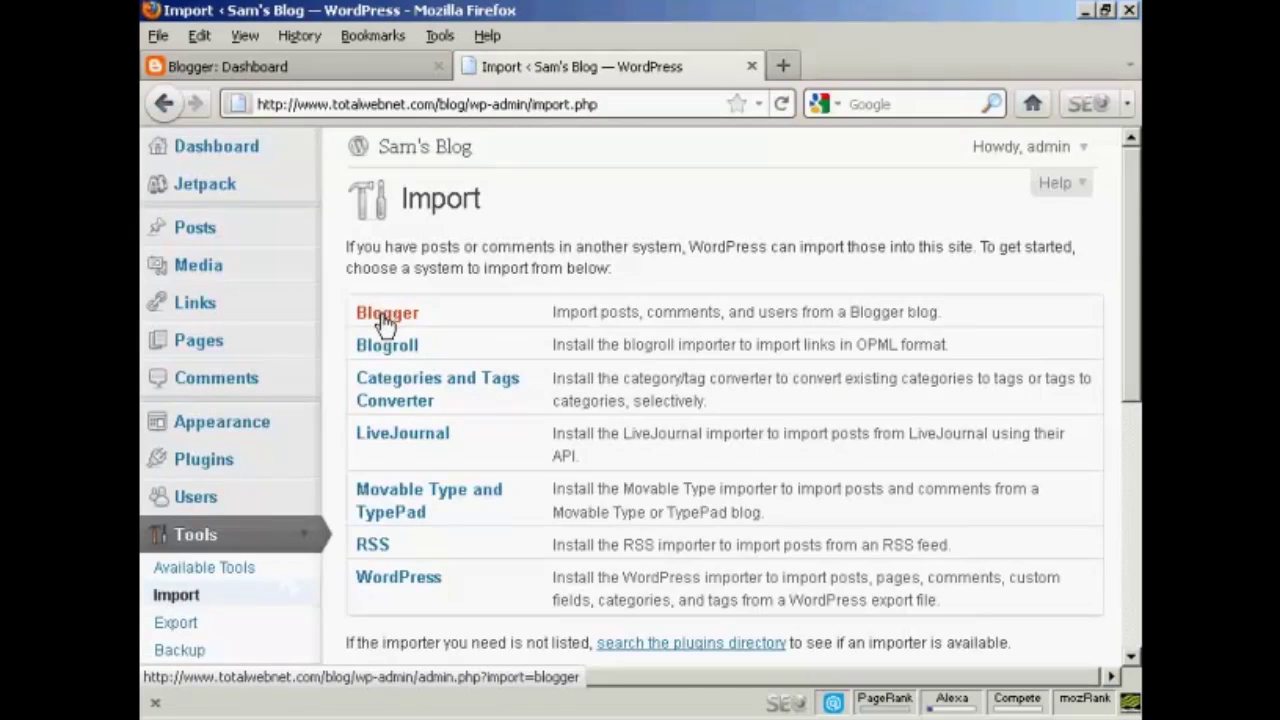
{"action": "left_click", "coordinate": [387, 315]}
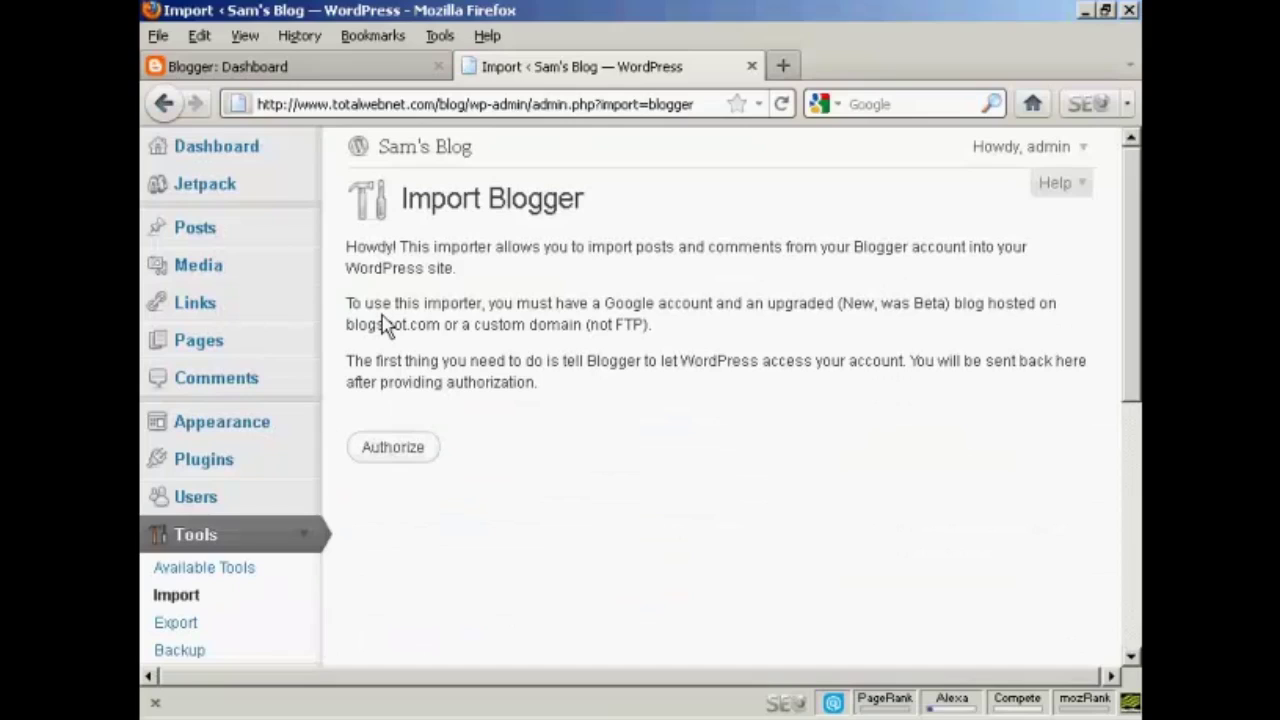
{"action": "left_click", "coordinate": [394, 448]}
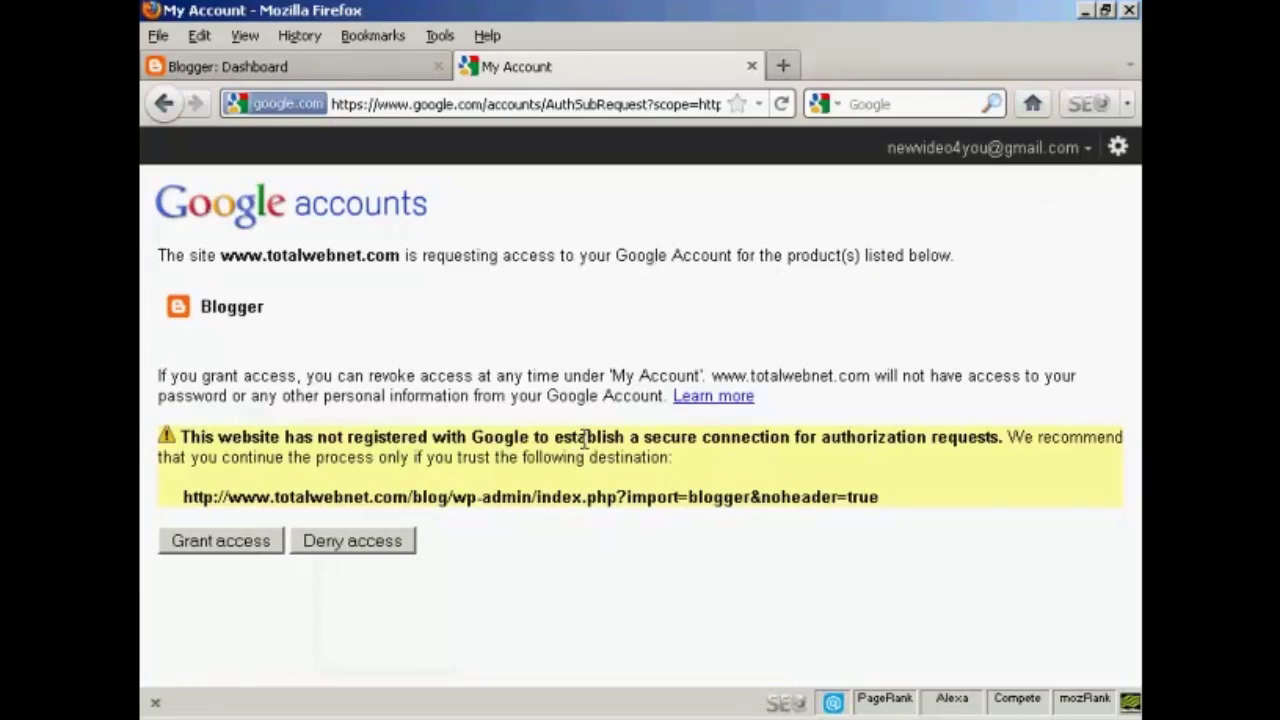
{"action": "left_click", "coordinate": [235, 550]}
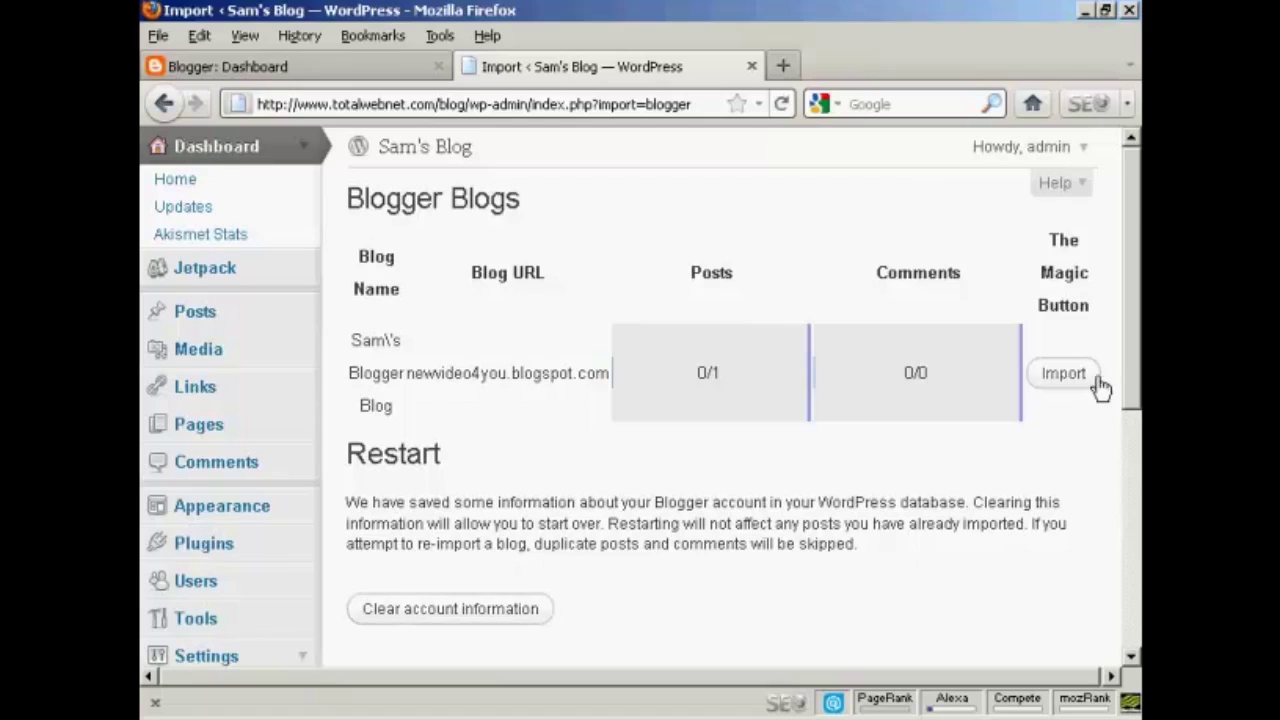
- Import the single post from Sam's Blogger Blog and view it in the Posts list
{"action": "left_click", "coordinate": [1063, 378]}
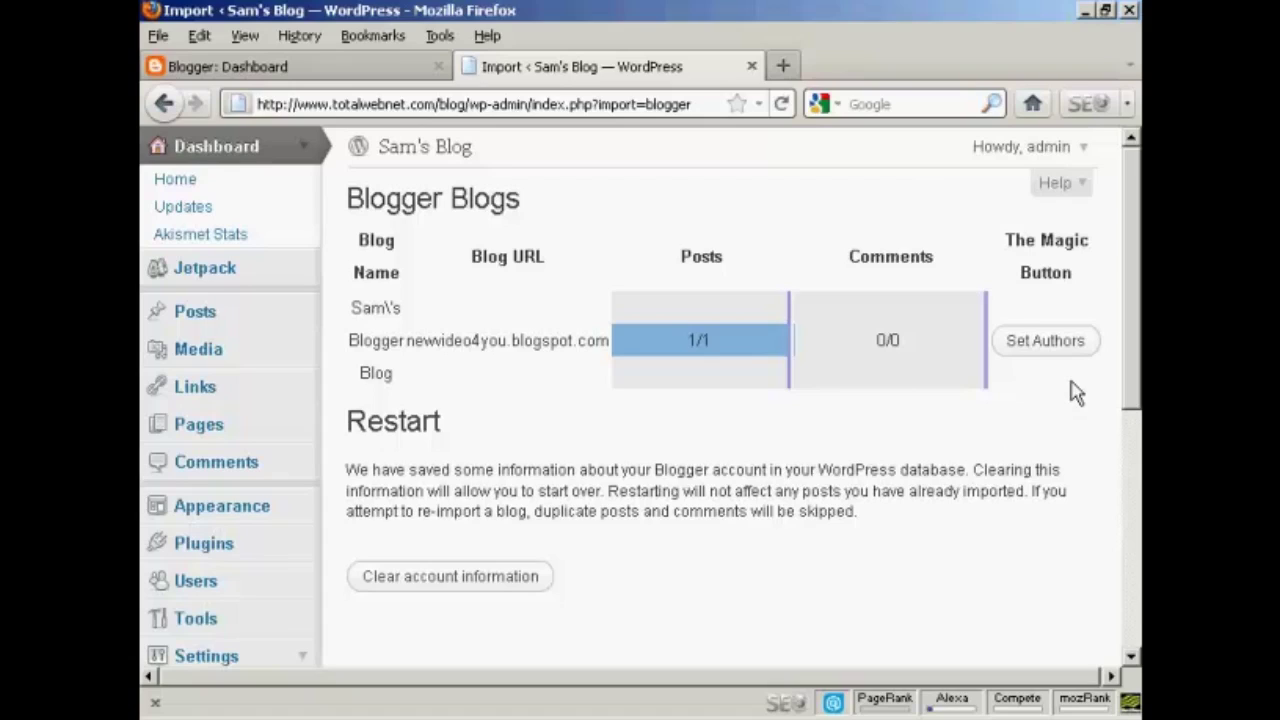
{"action": "left_click", "coordinate": [197, 320]}
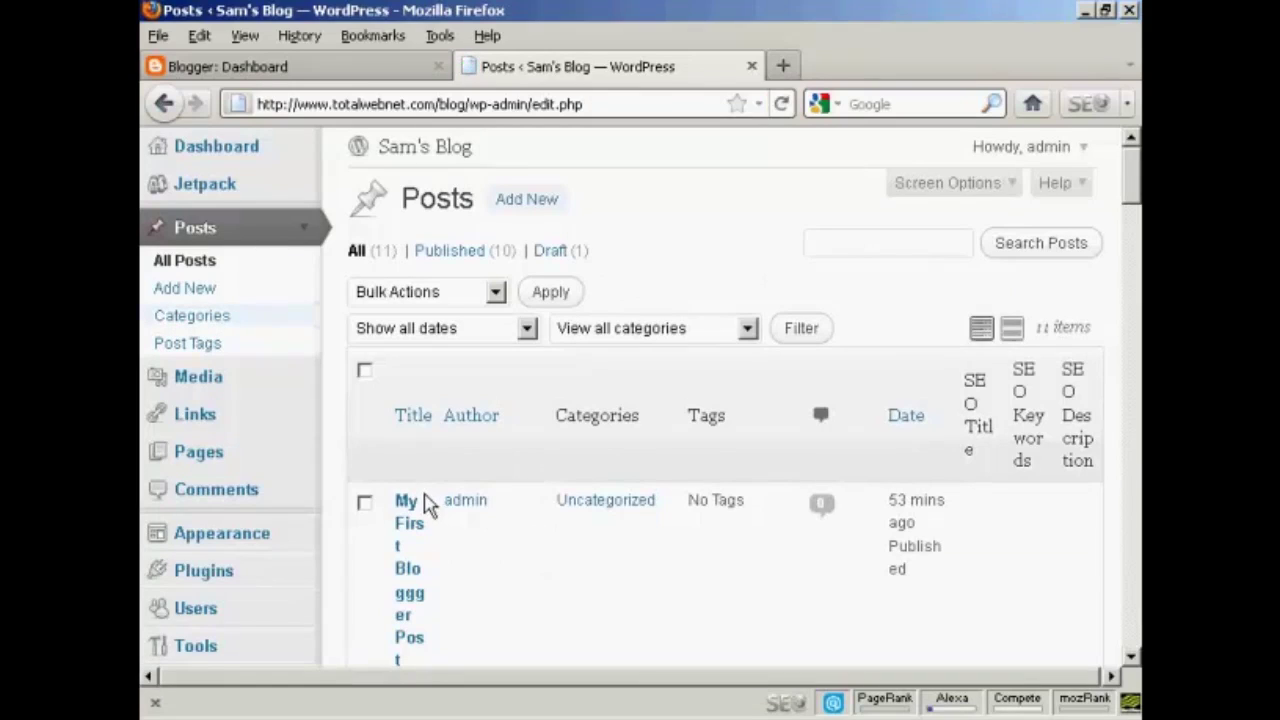
{"action": "right_click", "coordinate": [426, 160]}
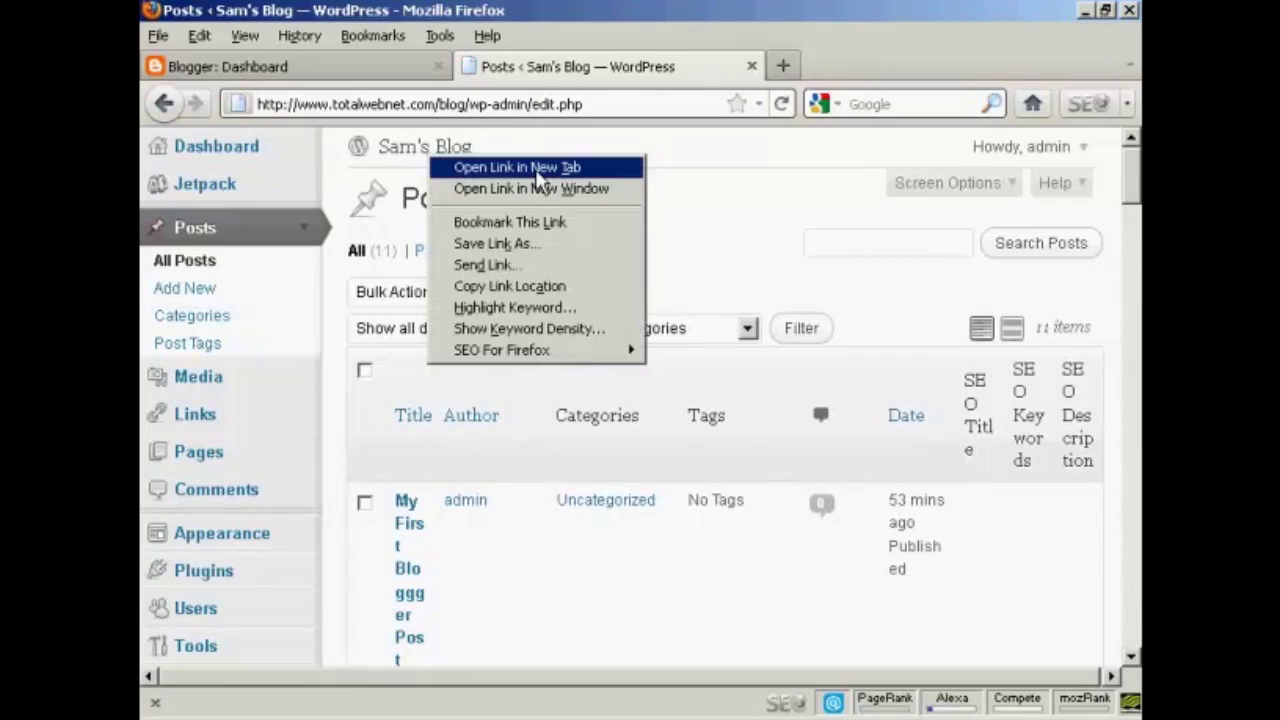
- Open the live Sam's Blog site in a new tab, browse it, then return to Blogger
{"action": "left_click", "coordinate": [540, 168]}
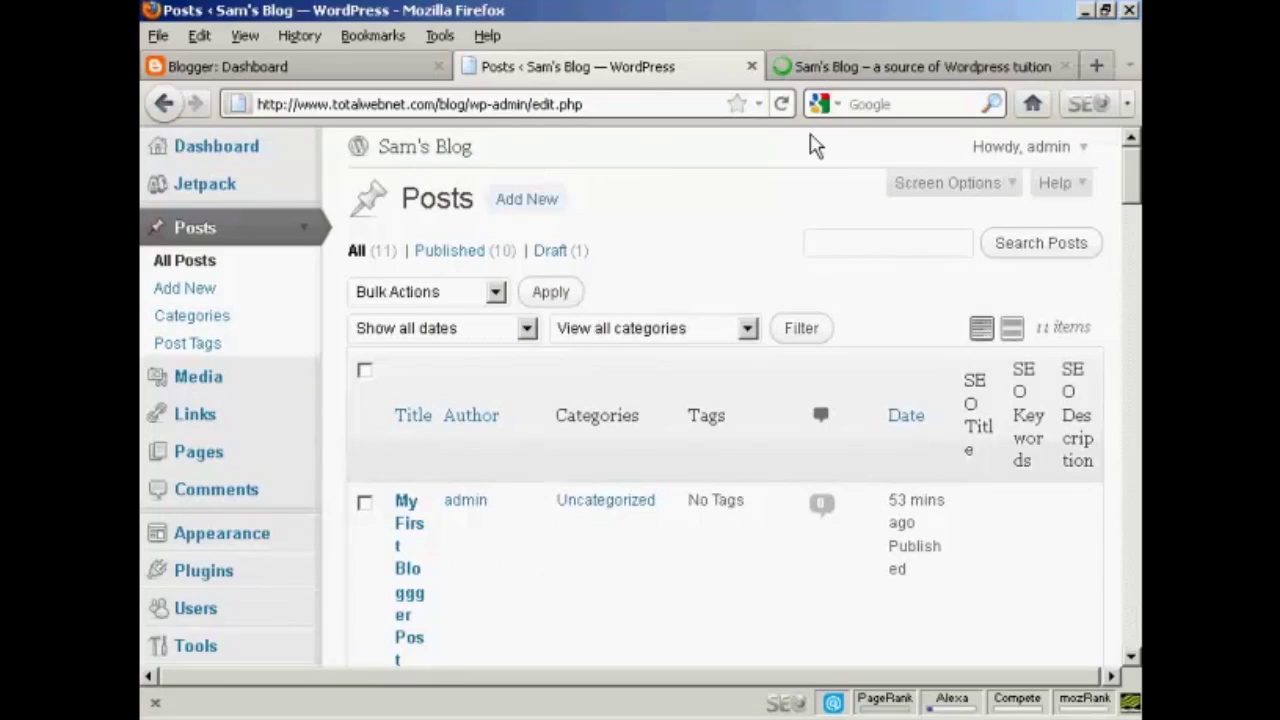
{"action": "left_click", "coordinate": [950, 70]}
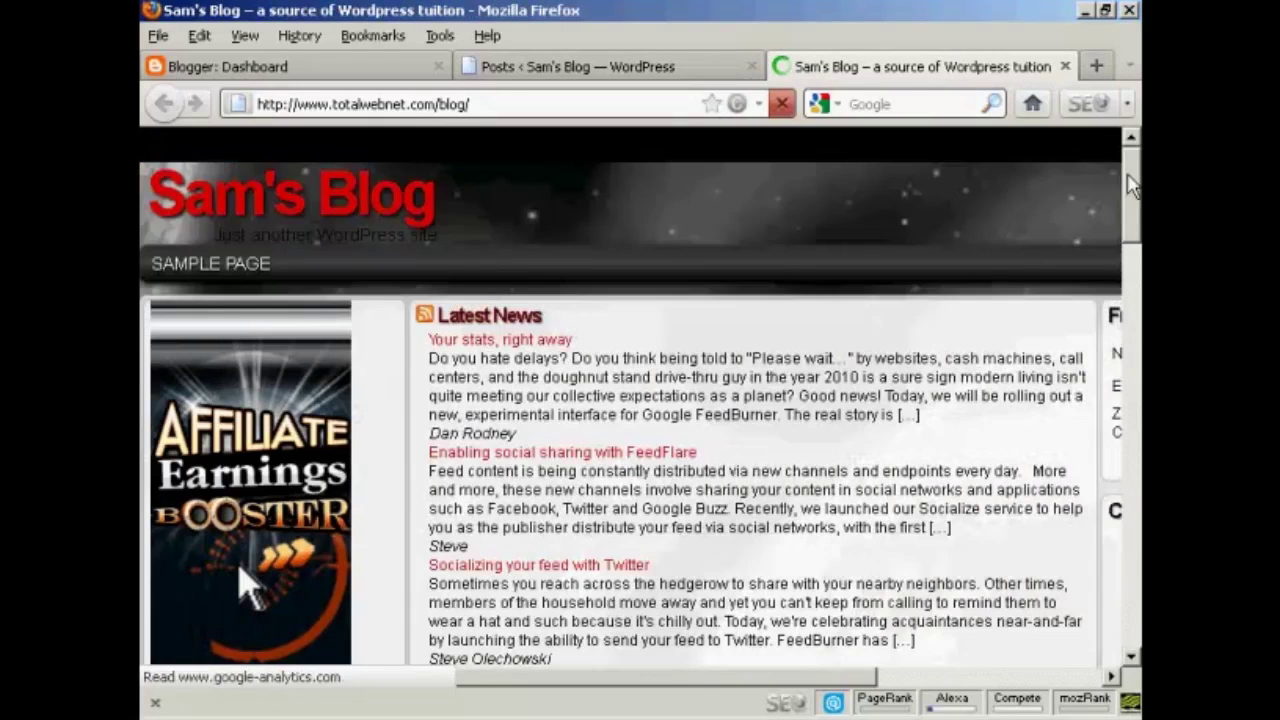
{"action": "scroll", "coordinate": [1133, 225], "scroll_direction": "down", "scroll_amount": 1}
{"action": "left_click_drag", "start_coordinate": [1133, 225], "coordinate": [1135, 312]}
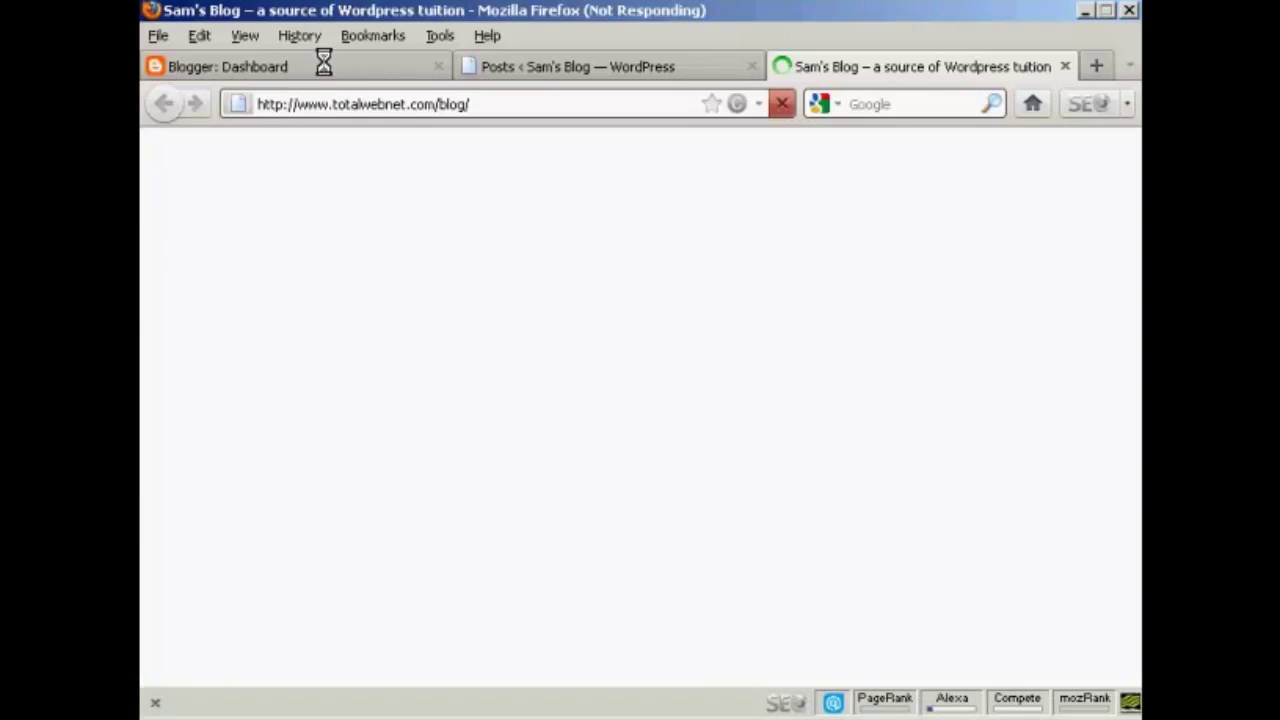
{"action": "left_click", "coordinate": [323, 62]}
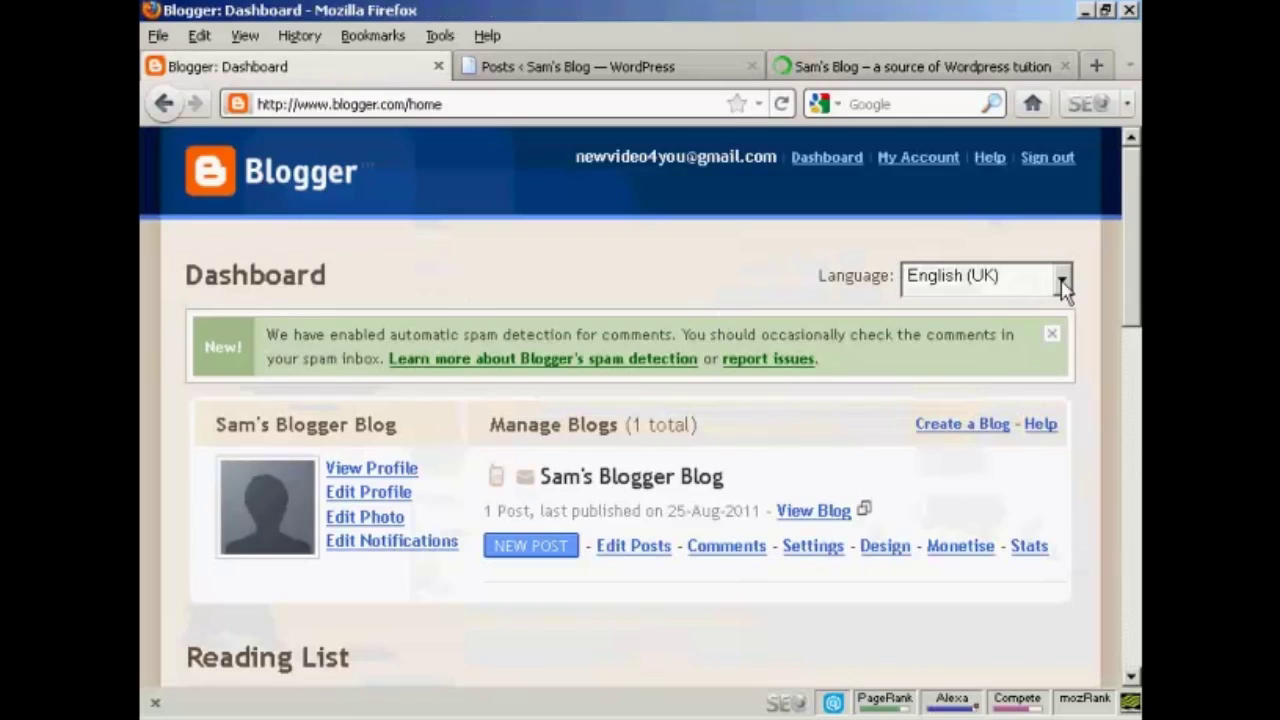
- View 'My First Bloggger Post' on the published Blogger blog, then compare the WordPress copy
{"action": "scroll", "coordinate": [1137, 240], "scroll_direction": "down", "scroll_amount": 2}
{"action": "left_click_drag", "start_coordinate": [1137, 240], "coordinate": [1138, 195]}
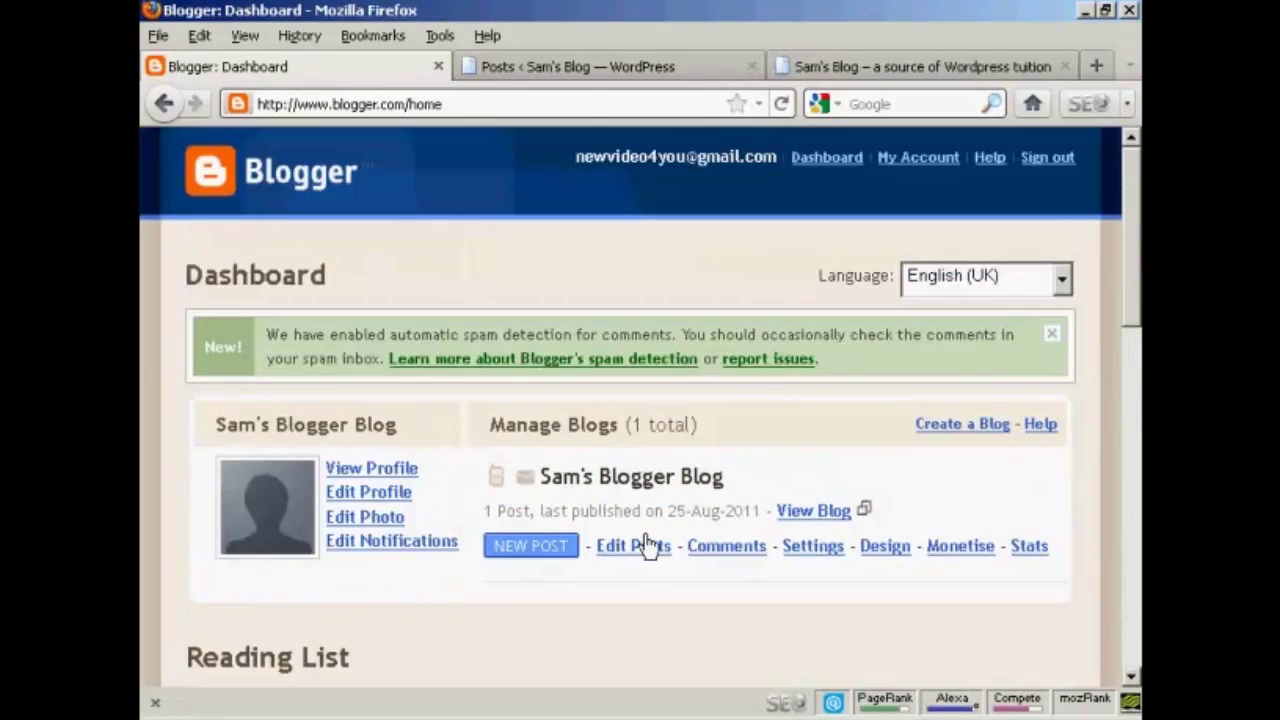
{"action": "left_click", "coordinate": [824, 513]}
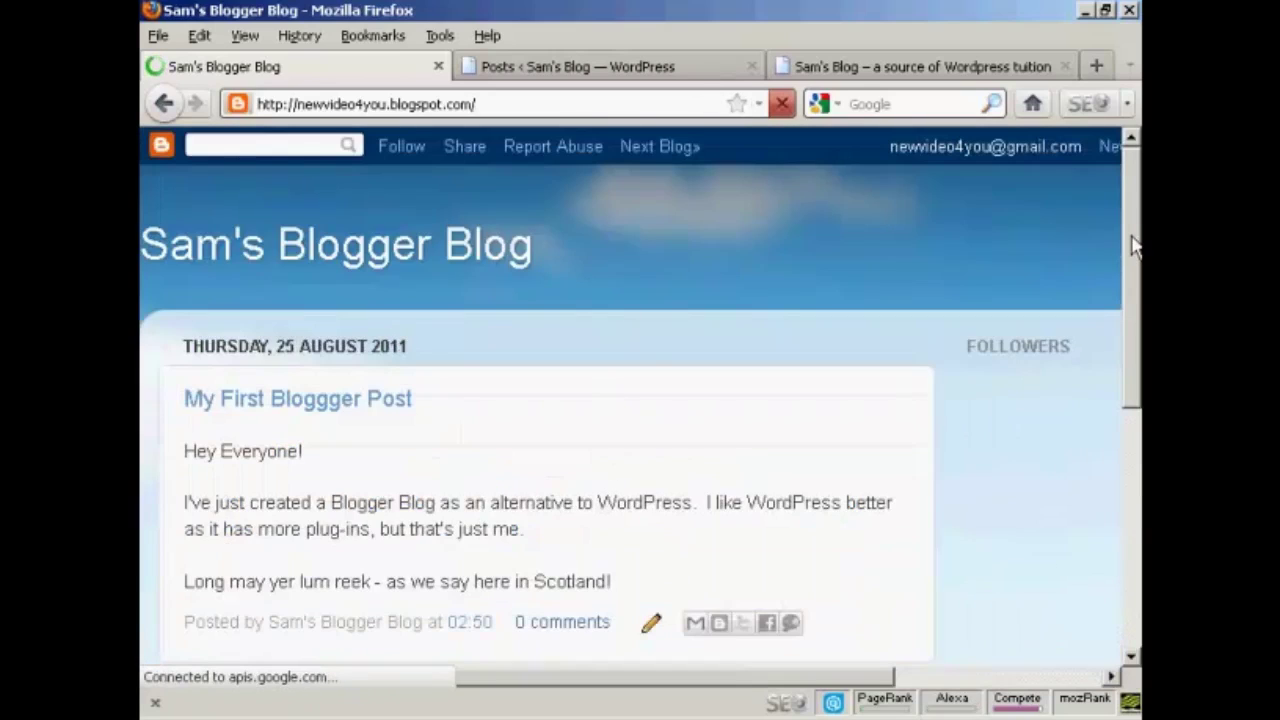
{"action": "scroll", "coordinate": [1137, 280], "scroll_direction": "down", "scroll_amount": 1}
{"action": "scroll", "coordinate": [1120, 230], "scroll_direction": "up", "scroll_amount": 1}
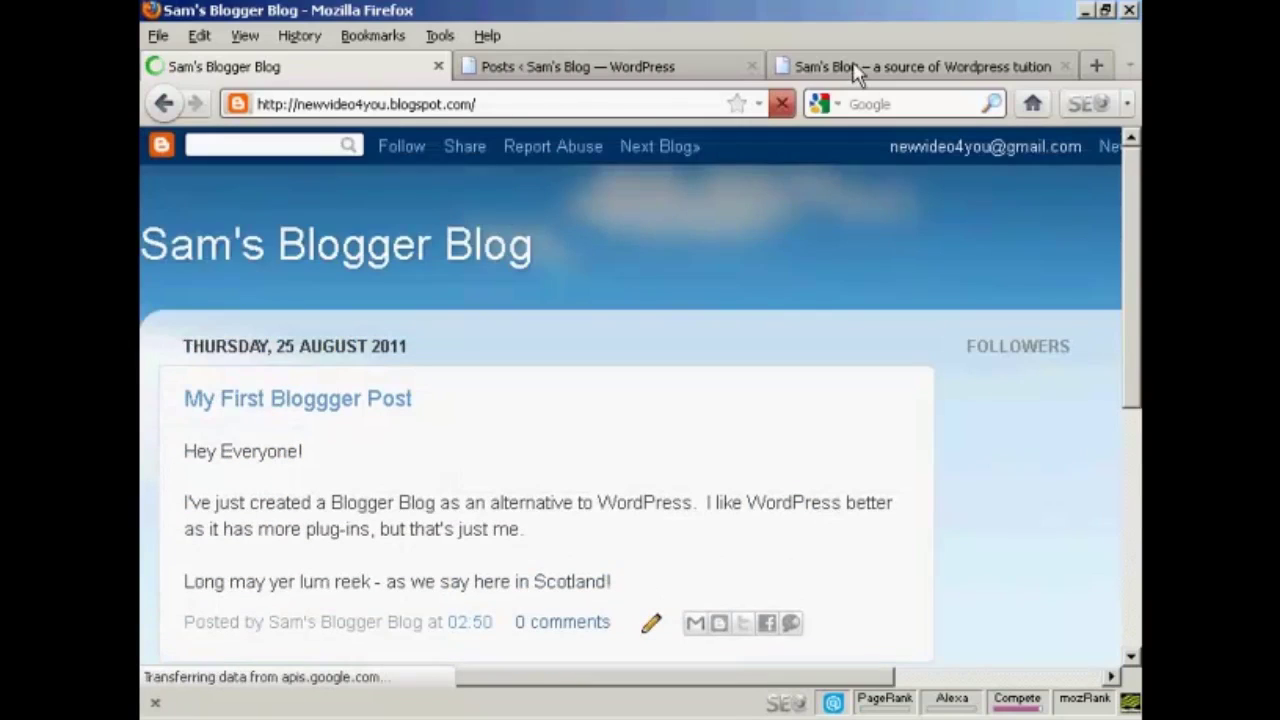
{"action": "left_click", "coordinate": [855, 70]}
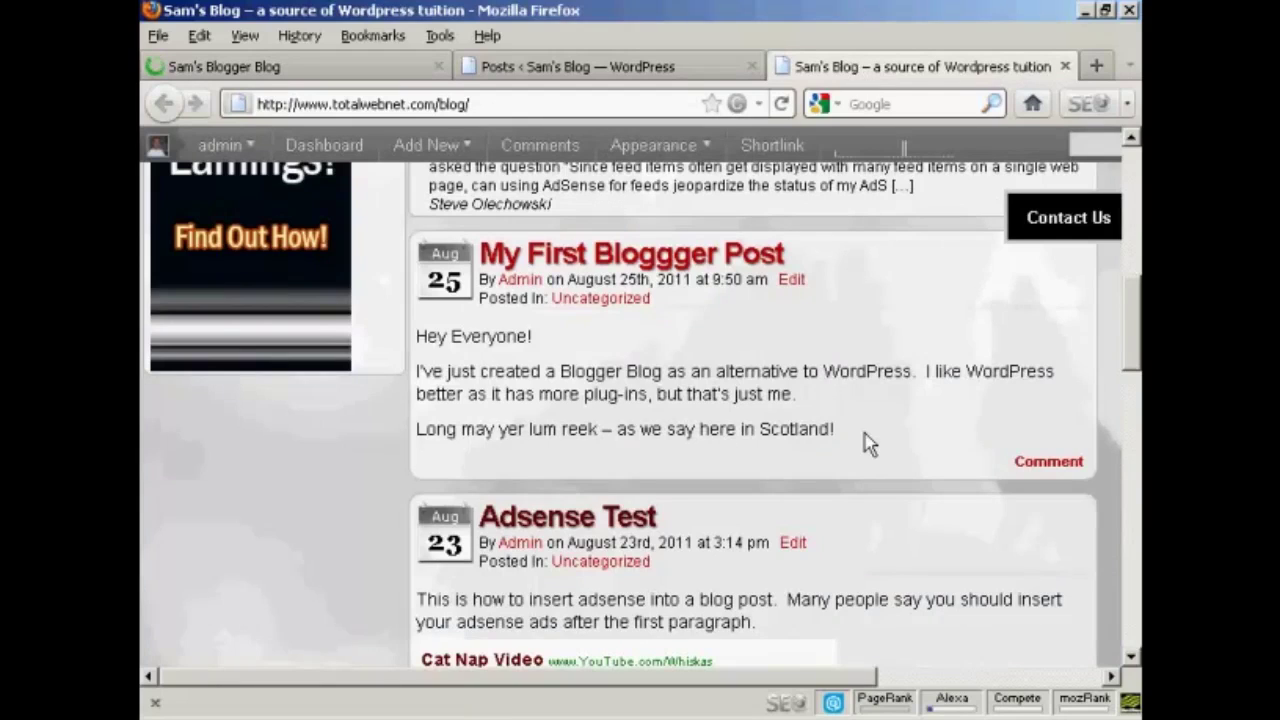